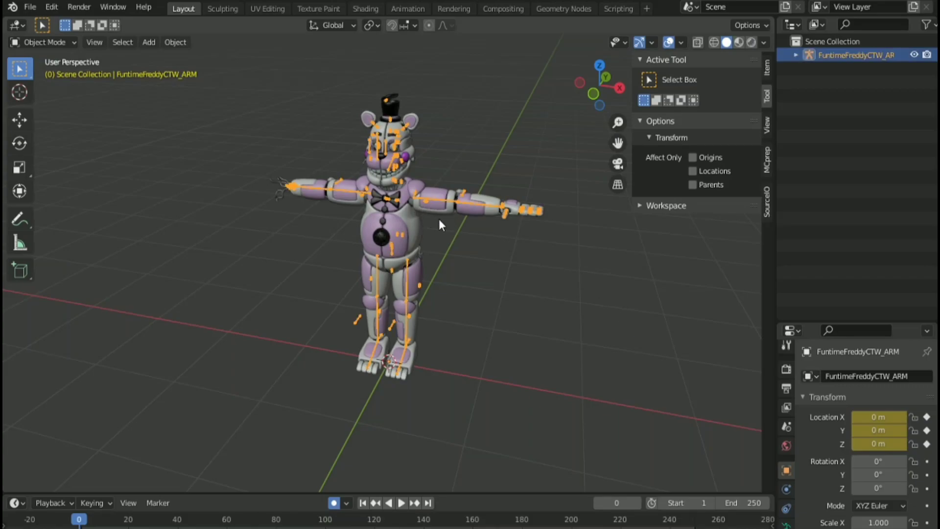
# Put the FuntimeFreddyCTW_ARM armature in Pose Mode and lower the left-hand IK control from the T-pose to waist height.
pyautogui.hotkey('ctrl', 'Tab')
pyautogui.scroll(3, 388, 263)
pyautogui.click(446, 272)
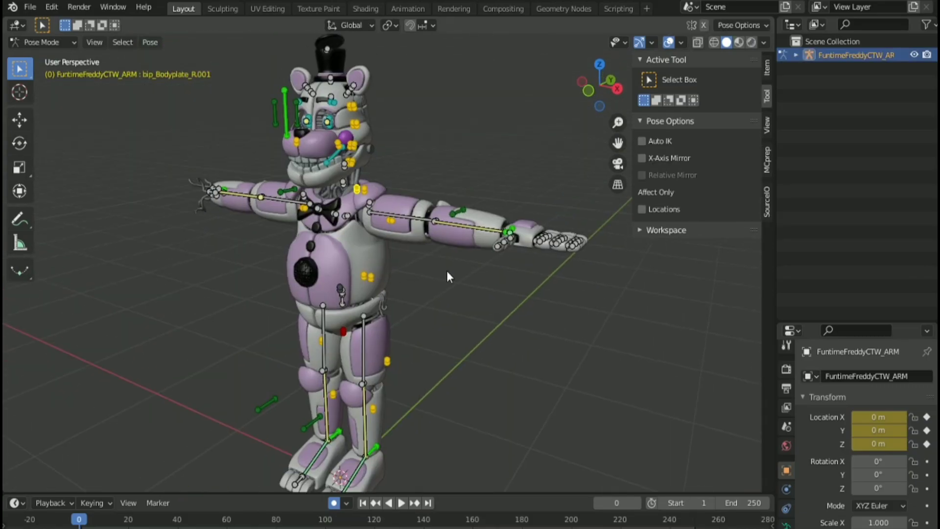
pyautogui.click(517, 226)
pyautogui.press('g')
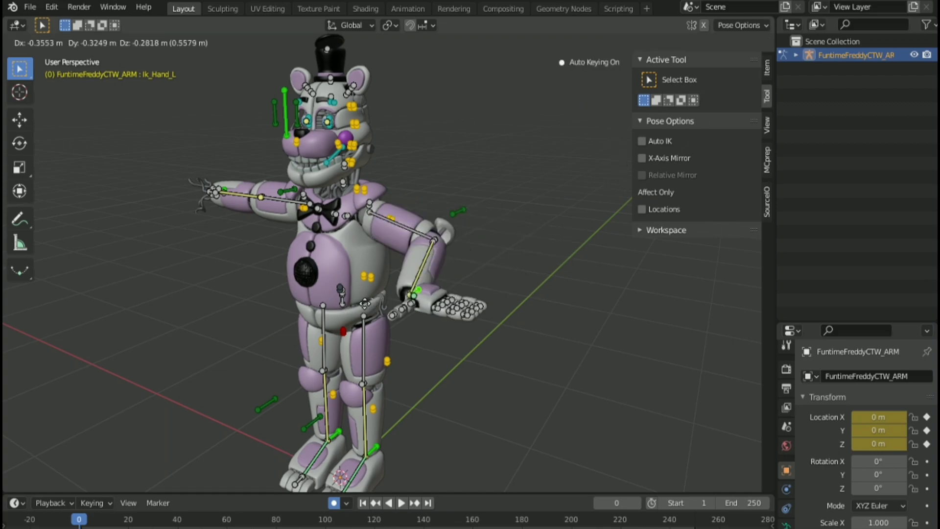
pyautogui.click(329, 329)
# Reposition the left-hand IK control so the bent forearm reaches forward in front of the torso.
pyautogui.hotkey('shift', '`')
pyautogui.press('a')
pyautogui.press('w')
pyautogui.press('a')
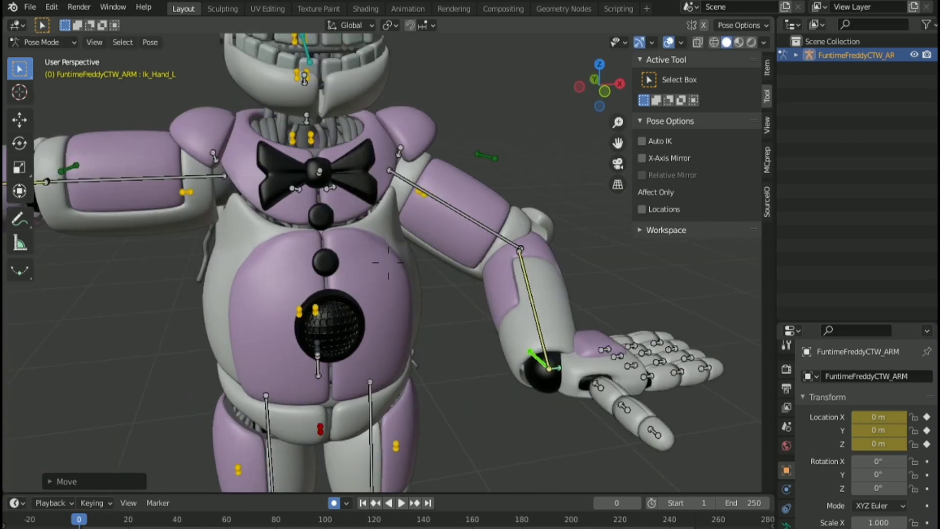
pyautogui.press('s')
pyautogui.click(347, 260)
pyautogui.press('g')
pyautogui.click(369, 254)
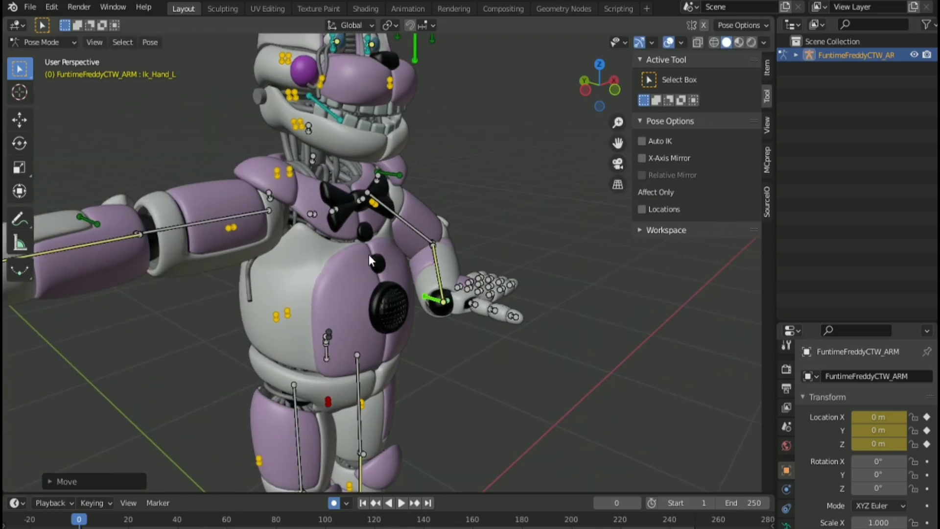
# Pull the left-hand IK control inward so the wrist sits close to the belly, level with the speaker.
pyautogui.scroll(5, 388, 263)
pyautogui.scroll(-2, 375, 261)
pyautogui.moveTo(388, 263); pyautogui.dragTo(418, 280, button='middle')
pyautogui.press('g')
pyautogui.click(306, 255)
pyautogui.scroll(-2, 440, 286)
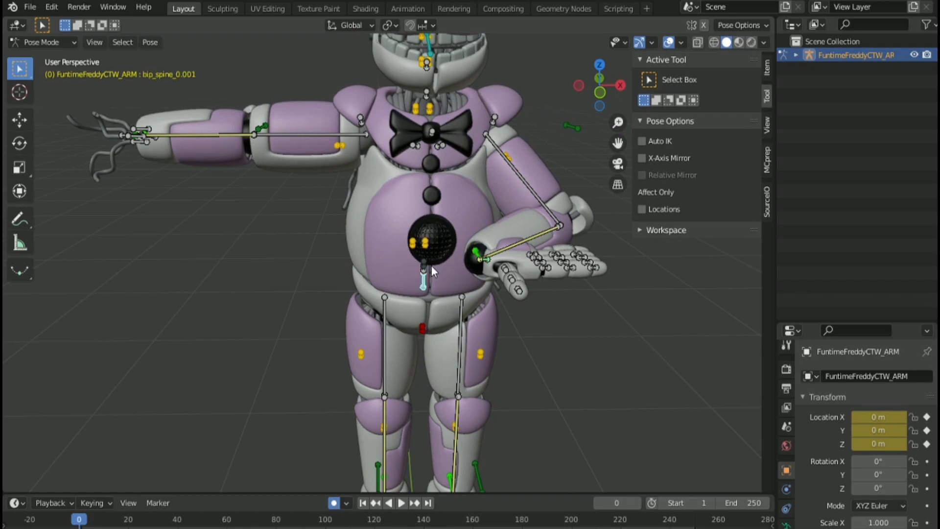
# Rotate the lower spine bone bip_spine_0 around the global X axis to lean the torso slightly back.
pyautogui.click(427, 269)
pyautogui.click(427, 254)
pyautogui.hotkey('shift', '`')
pyautogui.press('a')
pyautogui.moveTo(475, 256); pyautogui.dragTo(434, 272, button='middle')
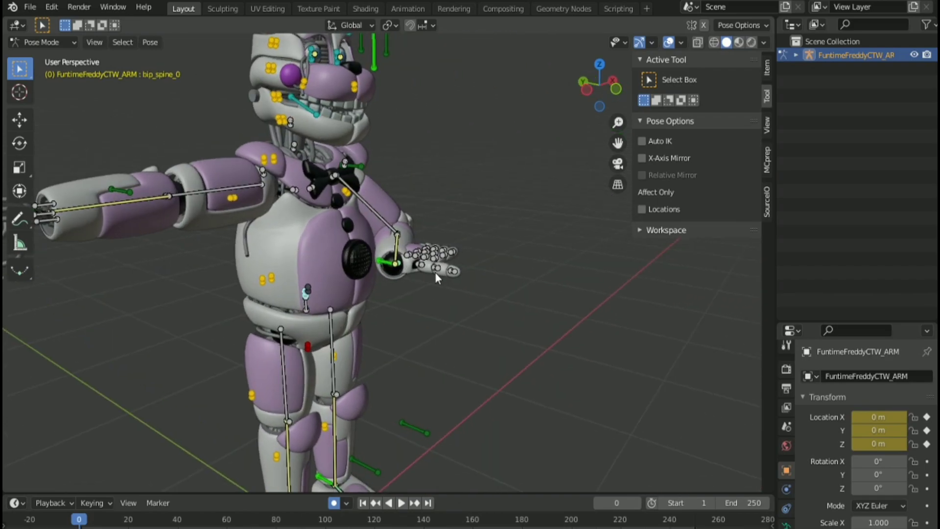
pyautogui.press('r')
pyautogui.press('x')
pyautogui.click(427, 249)
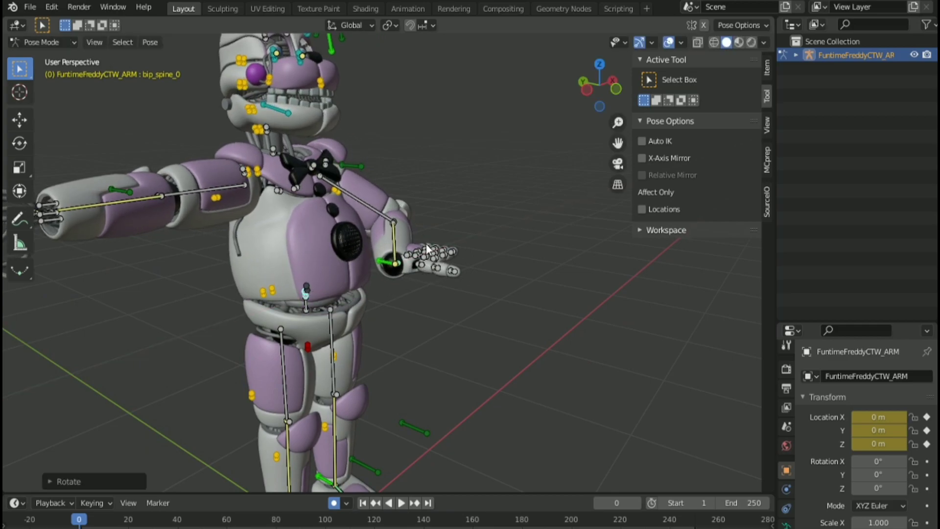
pyautogui.press('r')
pyautogui.press('x')
pyautogui.click(404, 264)
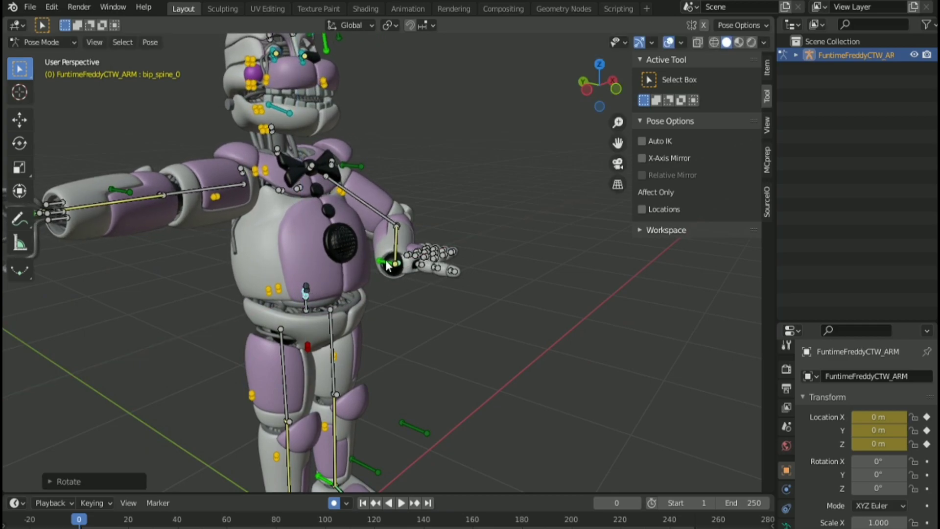
# Shift the left-hand IK control and rotate it around global Z and X so the palm faces the belly with the thumb up.
pyautogui.press('g')
pyautogui.click(377, 235)
pyautogui.press('r')
pyautogui.press('z')
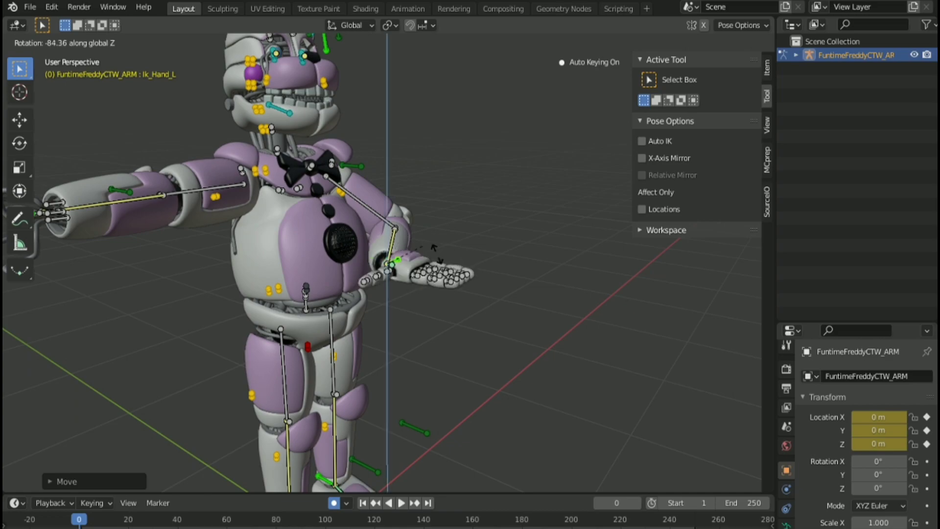
pyautogui.click(402, 344)
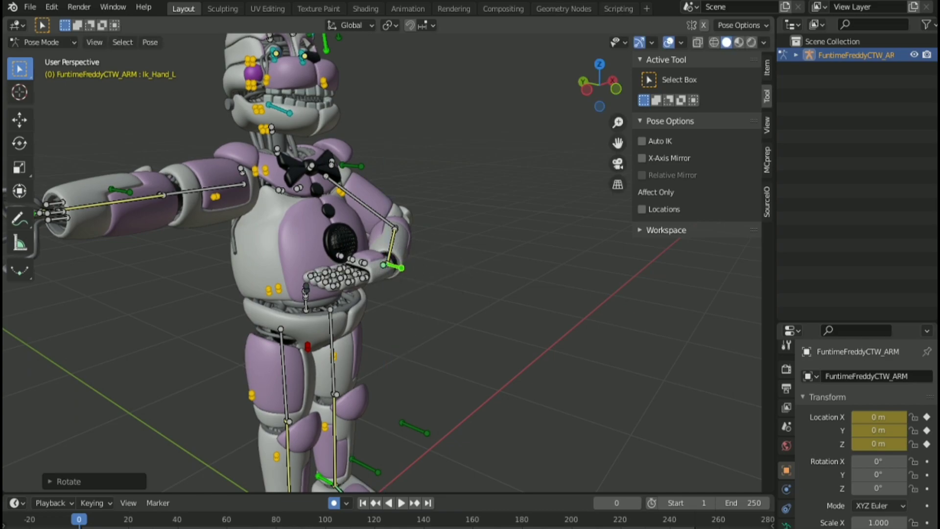
pyautogui.press('r')
pyautogui.press('x')
pyautogui.click(419, 327)
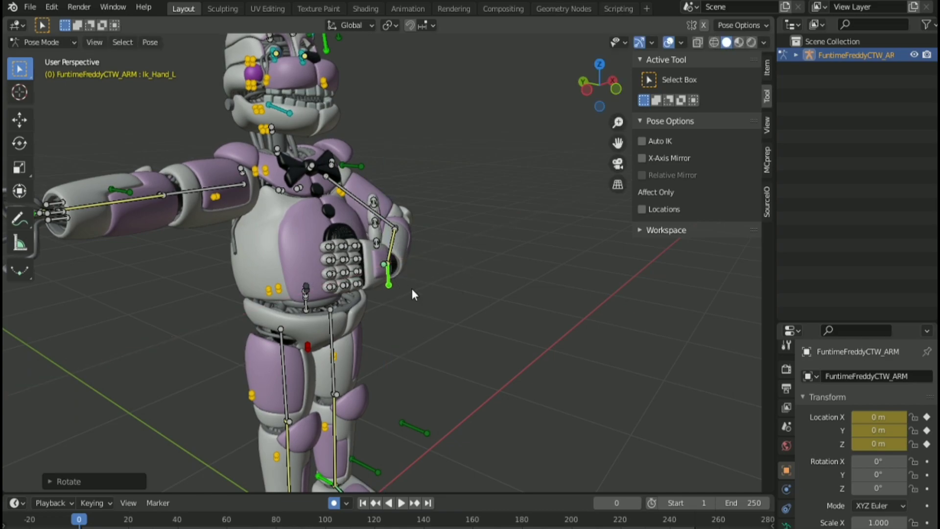
# Fine-tune the left-hand IK control's position so the palm rests just in front of the belly.
pyautogui.scroll(3, 412, 289)
pyautogui.moveTo(412, 288); pyautogui.dragTo(388, 262, button='middle')
pyautogui.scroll(2, 392, 268)
pyautogui.press('g')
pyautogui.click(424, 267)
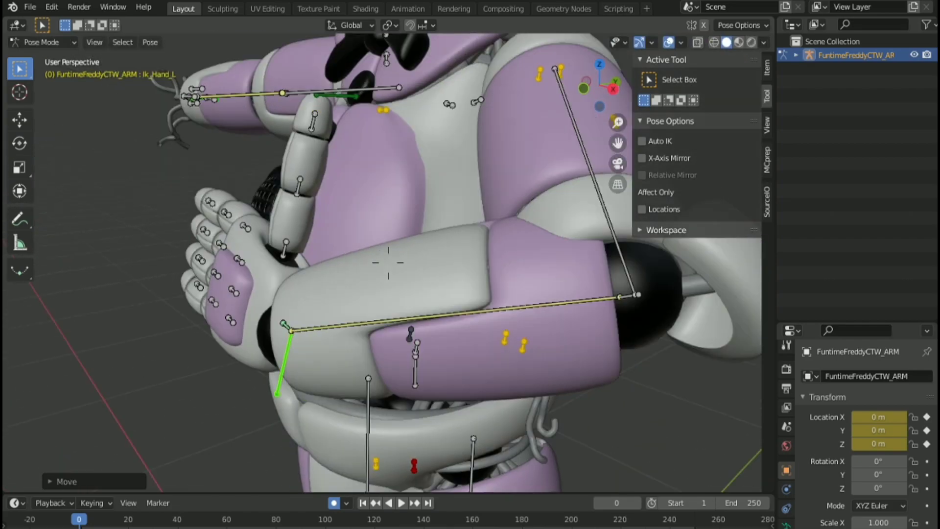
pyautogui.keyDown('shift'); pyautogui.moveTo(299, 228); pyautogui.dragTo(389, 263, button='middle'); pyautogui.keyUp('shift')
pyautogui.press('g')
pyautogui.click(399, 272)
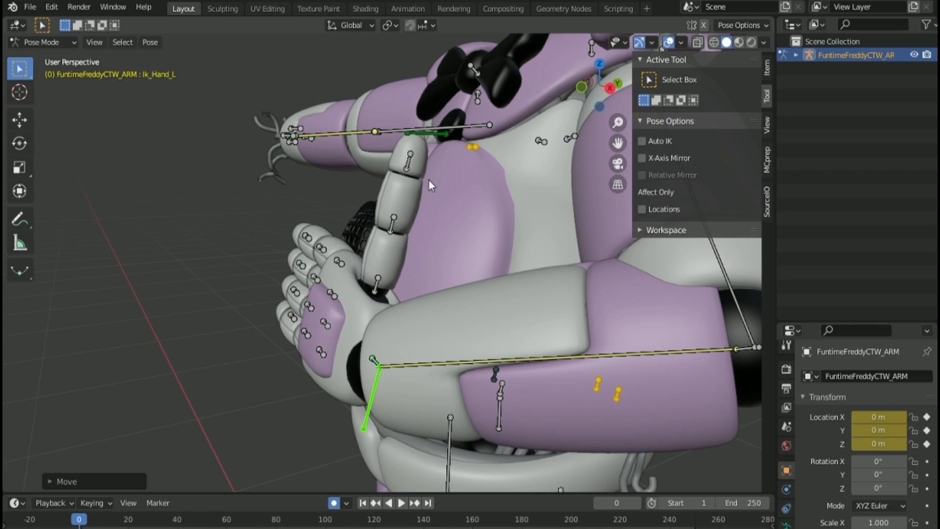
# Bend the left thumb's middle bone toward the chest around global X and nudge the left-hand IK control slightly.
pyautogui.click(392, 223)
pyautogui.press('r')
pyautogui.press('x')
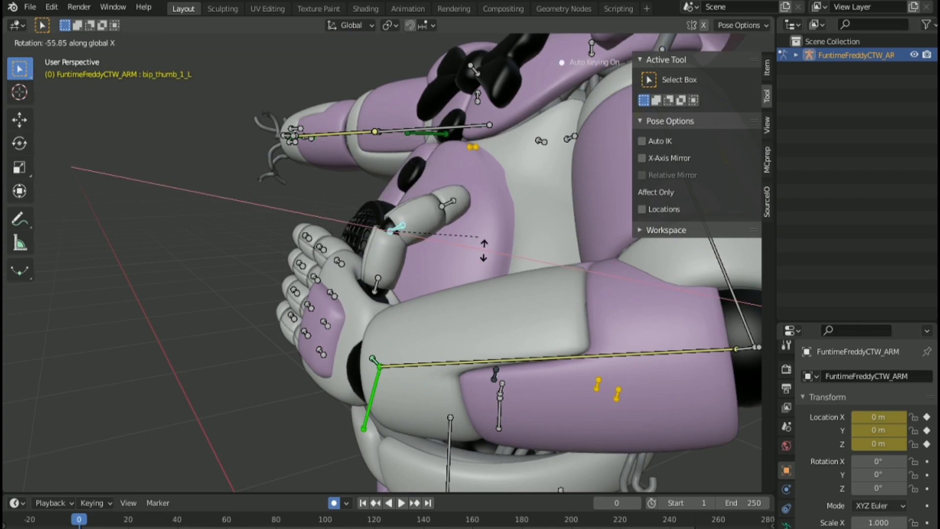
pyautogui.click(396, 289)
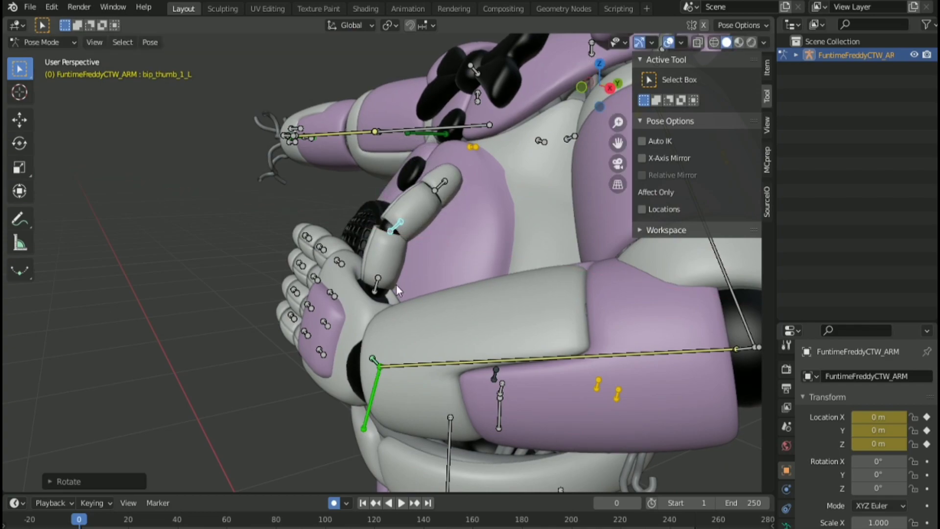
pyautogui.click(377, 381)
pyautogui.press('g')
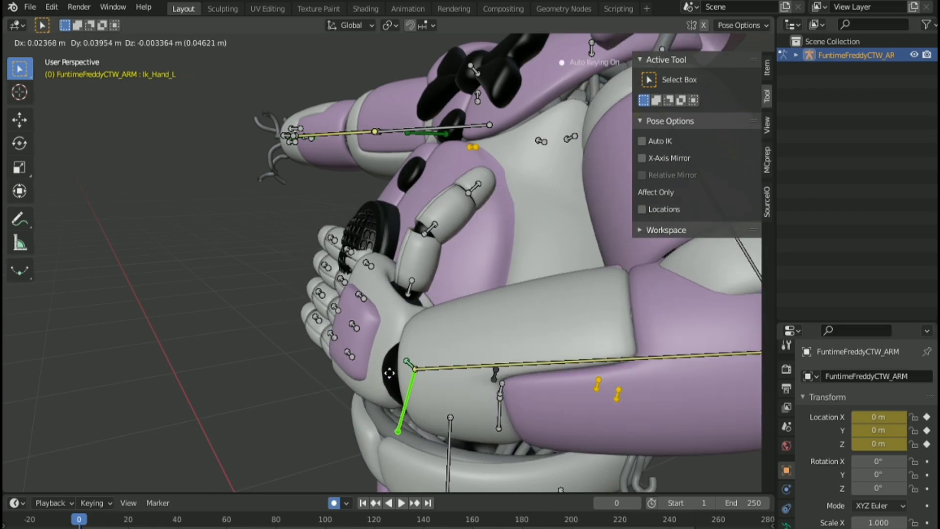
pyautogui.click(381, 365)
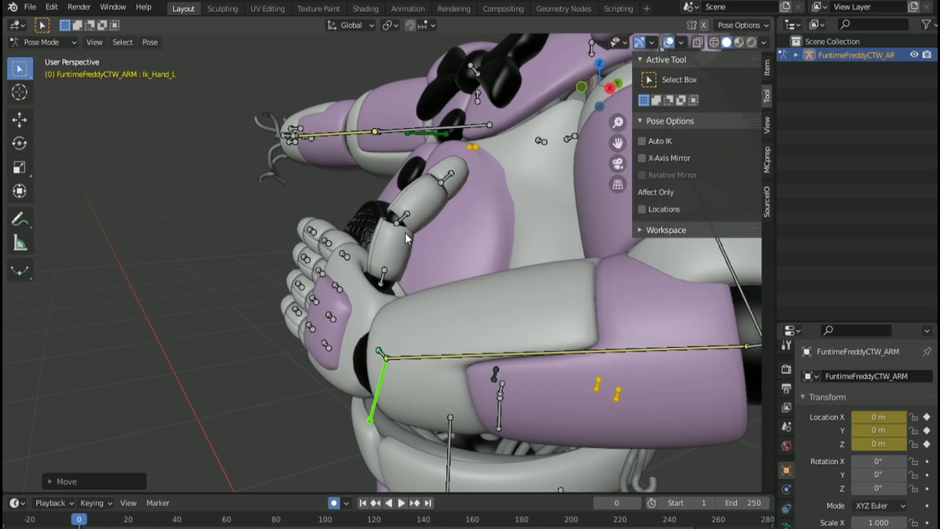
# Rotate the left thumb's base bone about -25° around global X, toward the chest.
pyautogui.click(383, 274)
pyautogui.press('r')
pyautogui.press('x')
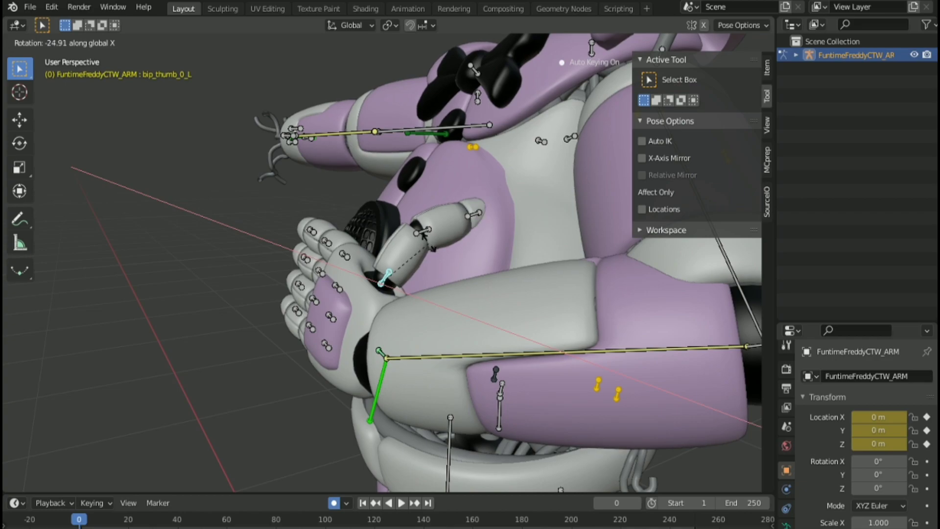
pyautogui.click(427, 238)
# Angle the left index finger's base bone upward around its local Z axis, away from the other fingers.
pyautogui.hotkey('shift', '`')
pyautogui.press('a')
pyautogui.press('w')
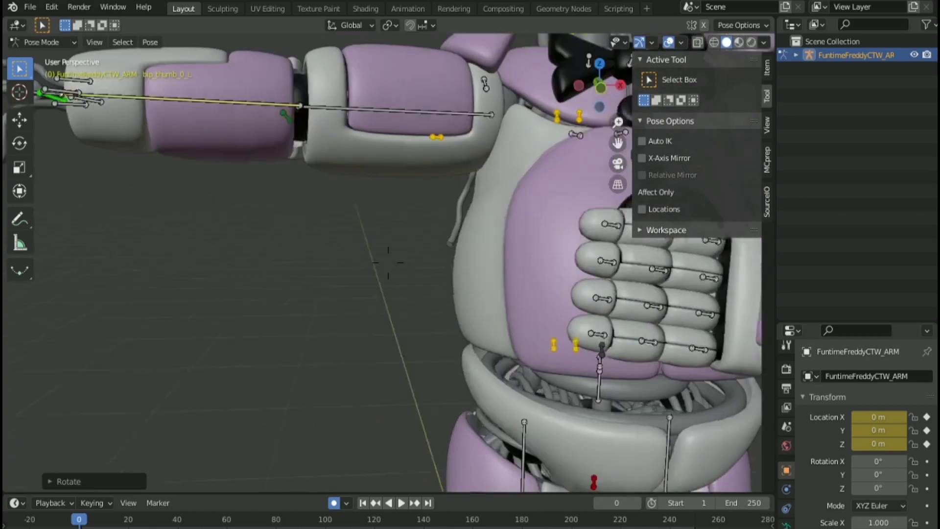
pyautogui.moveTo(387, 262); pyautogui.dragTo(389, 262, button='middle')
pyautogui.click(385, 287)
pyautogui.press('r')
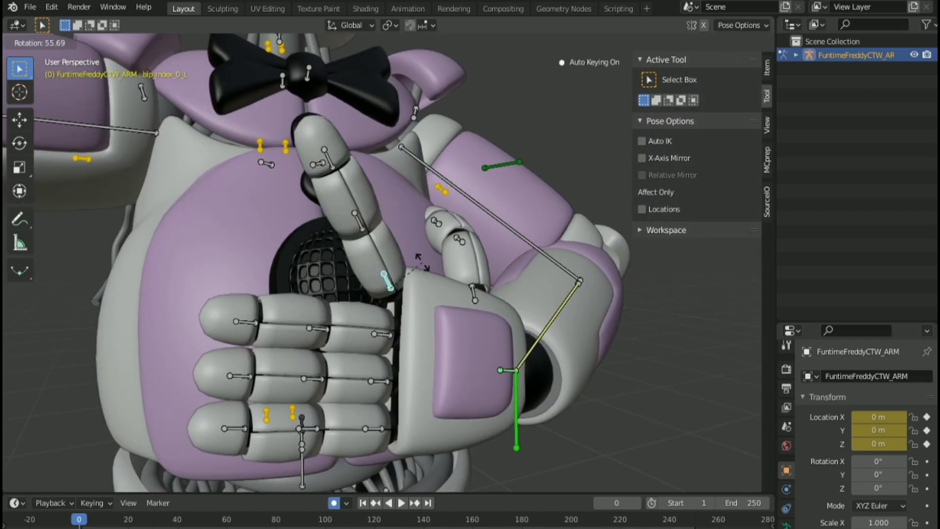
pyautogui.press('x')
pyautogui.press('x')
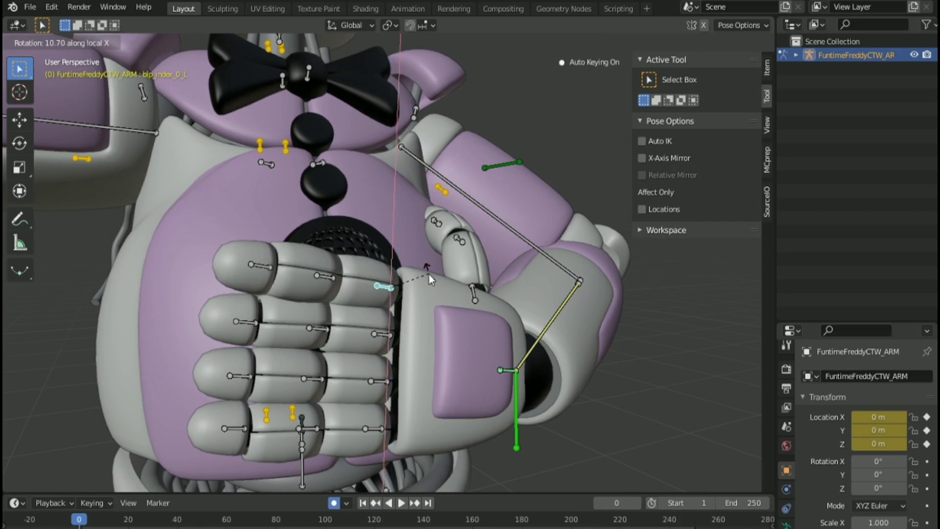
pyautogui.press('z')
pyautogui.press('z')
pyautogui.click(429, 283)
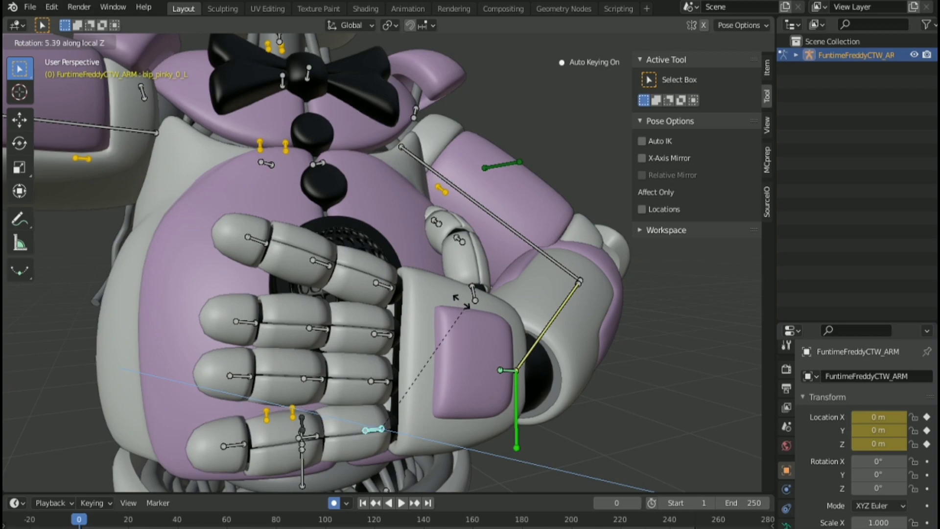
# Fan out the left hand by rotating the pinky and ring base bones downward and the middle base bone upward.
pyautogui.click(394, 404)
pyautogui.press('r')
pyautogui.press('z')
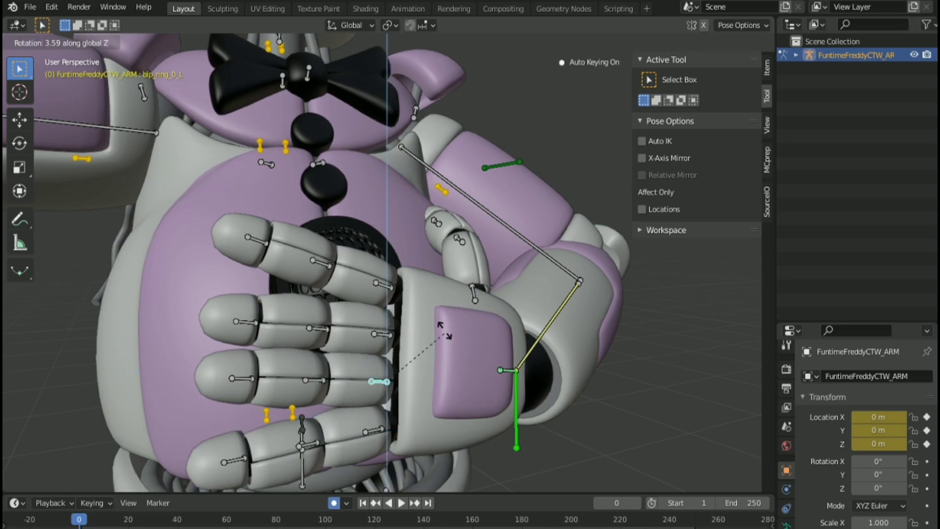
pyautogui.click(443, 328)
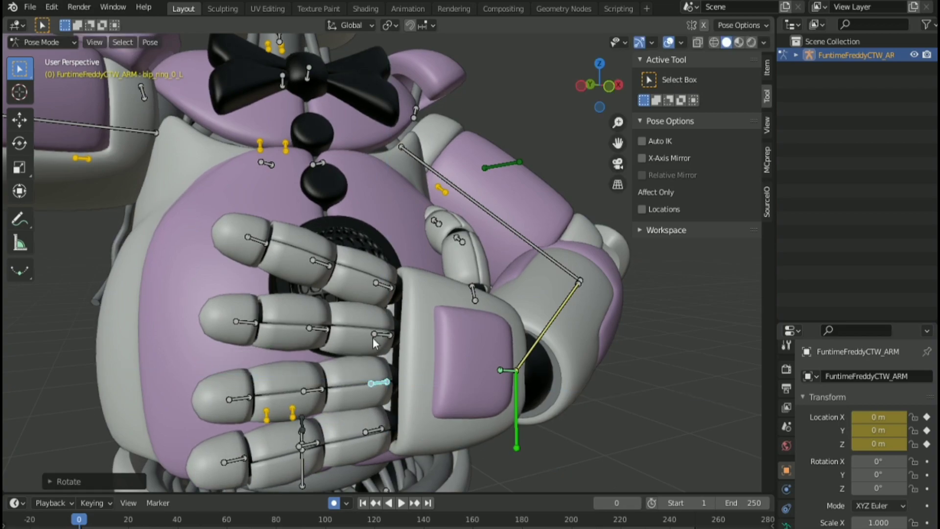
pyautogui.press('r')
pyautogui.press('z')
pyautogui.click(348, 329)
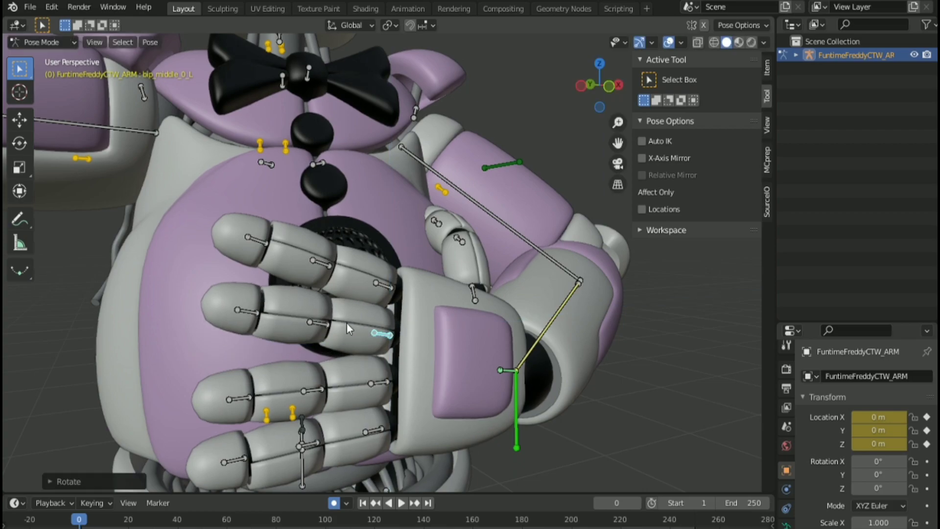
pyautogui.press('x')
pyautogui.press('x')
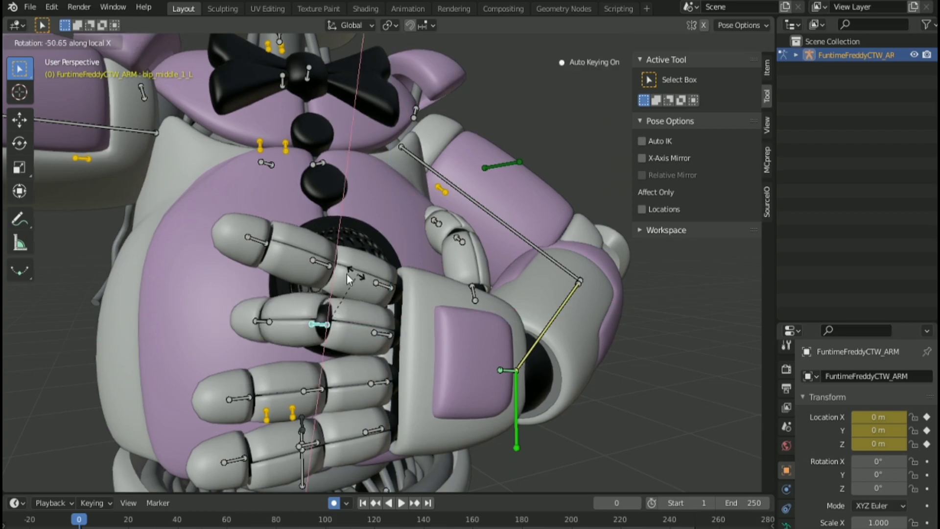
pyautogui.rightClick(347, 274)
# Curl the second joints of the left index, middle, ring and pinky fingers together around their local X axes.
pyautogui.keyDown('shift'); pyautogui.click(318, 263); pyautogui.keyUp('shift')
pyautogui.keyDown('shift'); pyautogui.click(321, 386); pyautogui.keyUp('shift')
pyautogui.keyDown('shift'); pyautogui.click(312, 456); pyautogui.keyUp('shift')
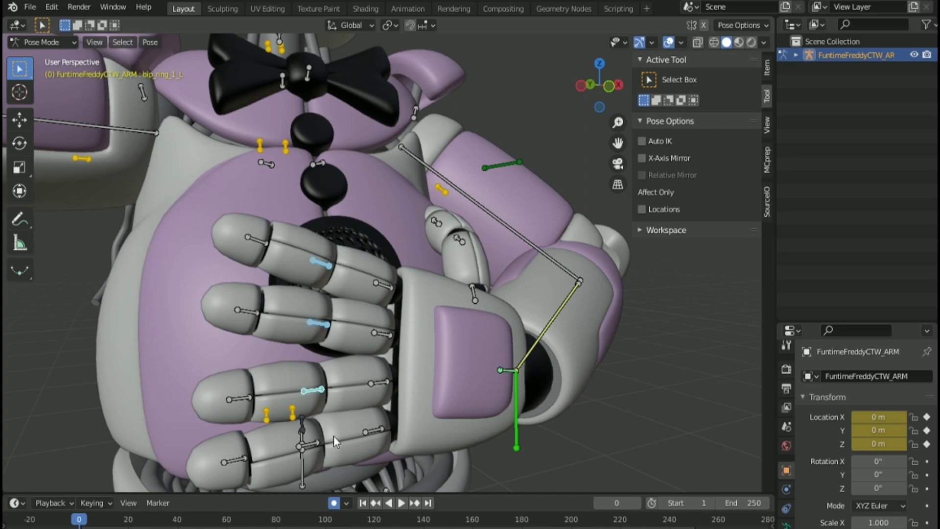
pyautogui.press('r')
pyautogui.press('x')
pyautogui.press('x')
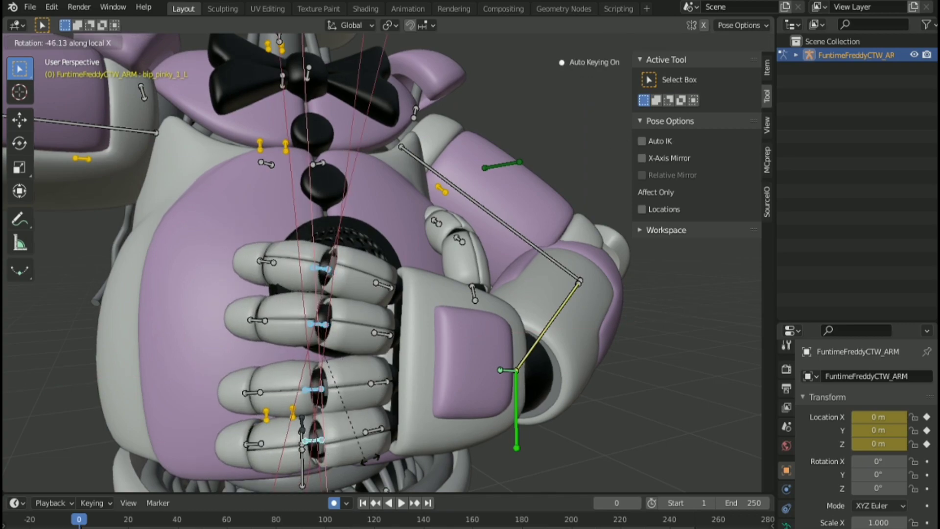
pyautogui.click(378, 462)
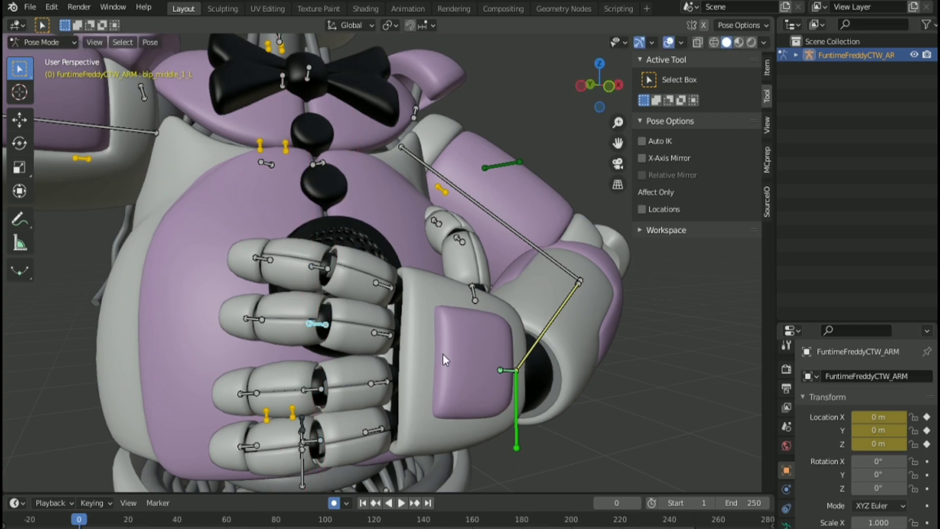
# Curl the left middle finger's second joint about -18° further around local X, and adjust the ring finger's second joint likewise.
pyautogui.press('r')
pyautogui.press('x')
pyautogui.press('x')
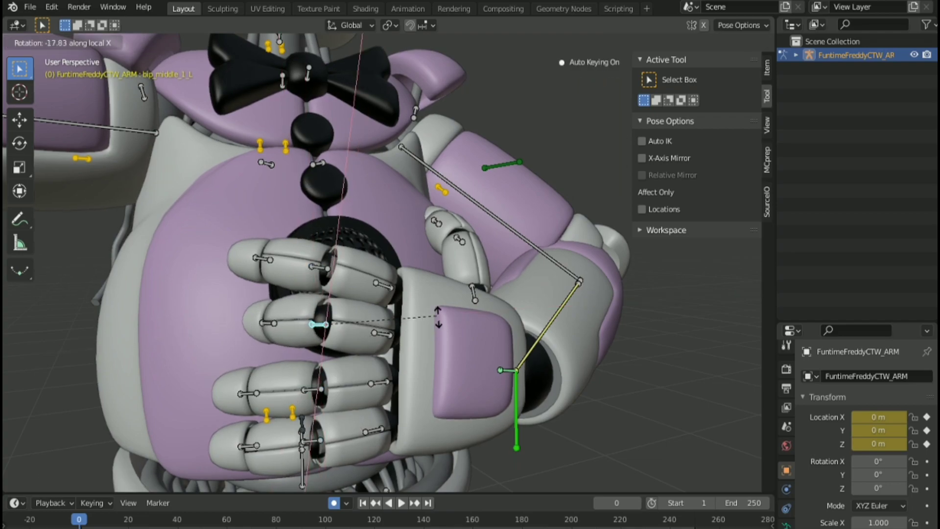
pyautogui.click(438, 317)
pyautogui.press('r')
pyautogui.press('x')
pyautogui.press('x')
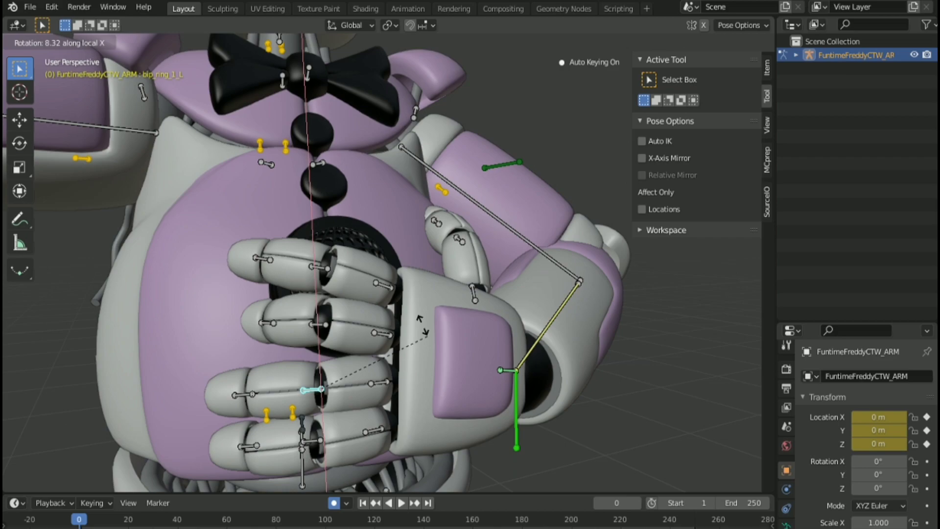
pyautogui.click(425, 396)
# Curl the left pinky's second joint further around its local X axis to match the neighbouring fingers.
pyautogui.click(308, 440)
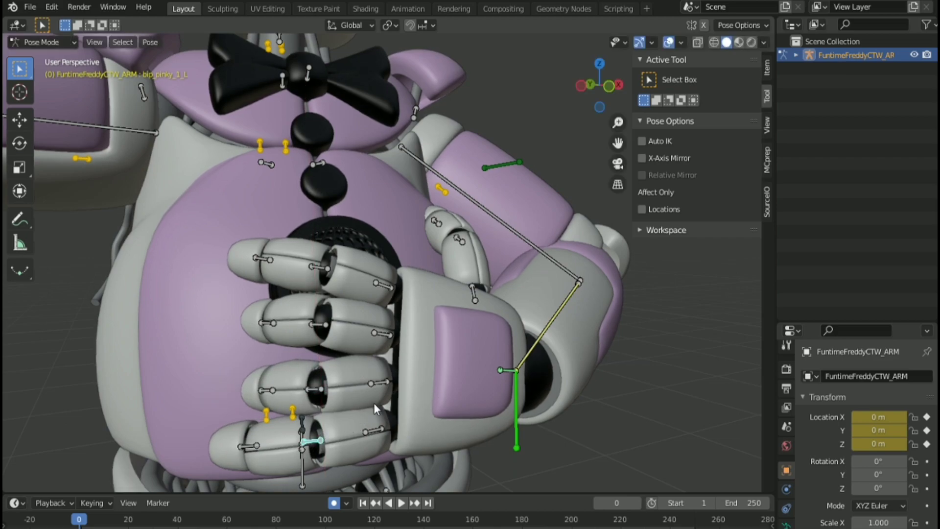
pyautogui.press('r')
pyautogui.press('x')
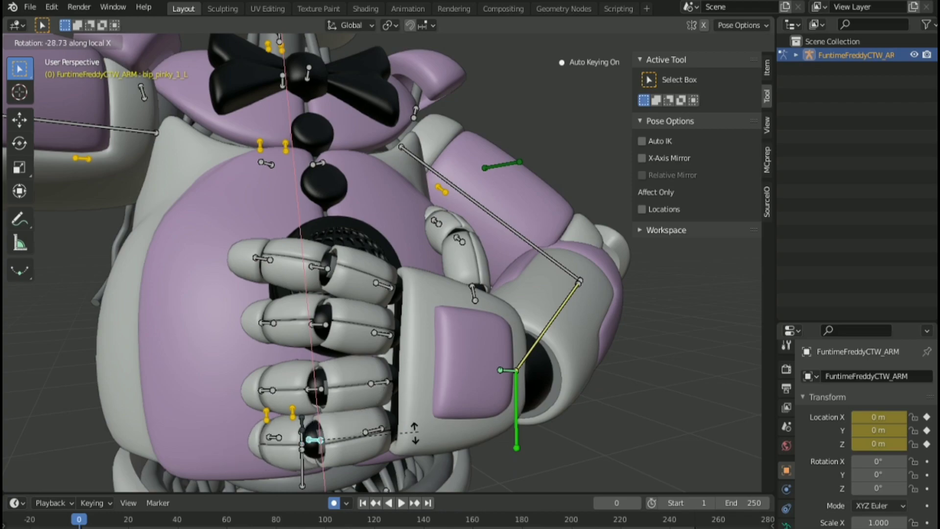
pyautogui.click(417, 351)
pyautogui.scroll(-6, 417, 351)
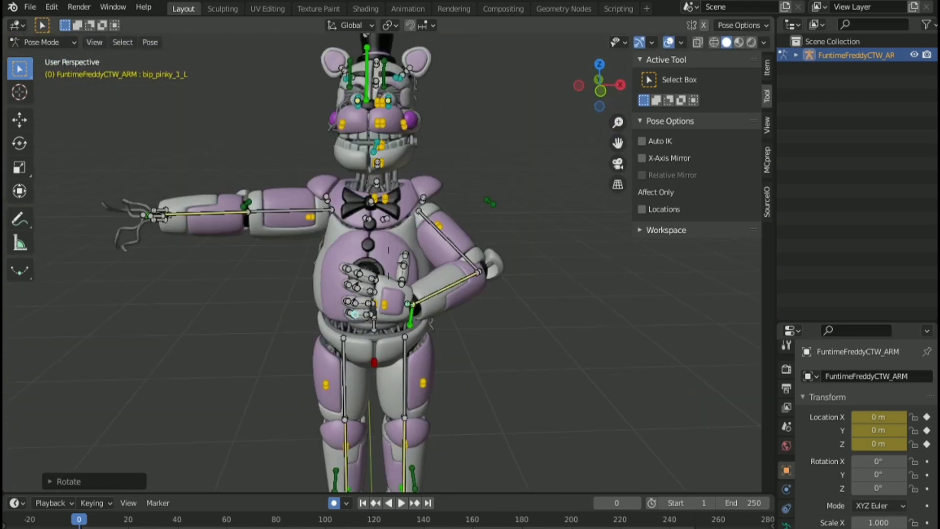
pyautogui.scroll(4, 389, 262)
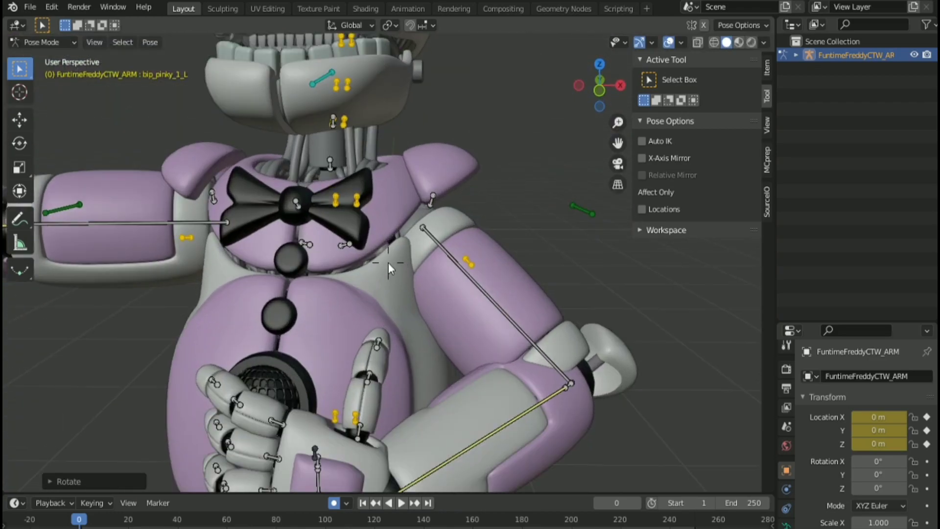
# Swing the left upper chest plate open by rotating its bone around its local Y axis.
pyautogui.press('r')
pyautogui.press('z')
pyautogui.press('z')
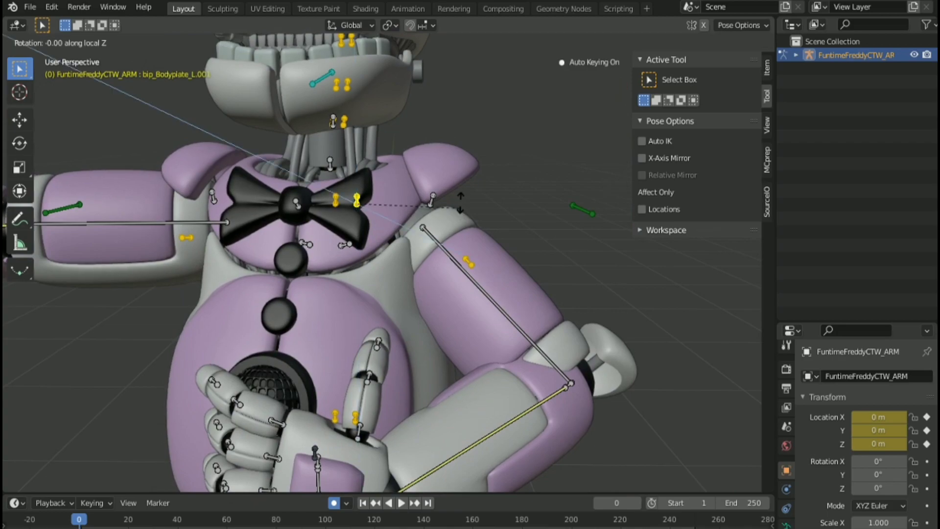
pyautogui.press('y')
pyautogui.press('y')
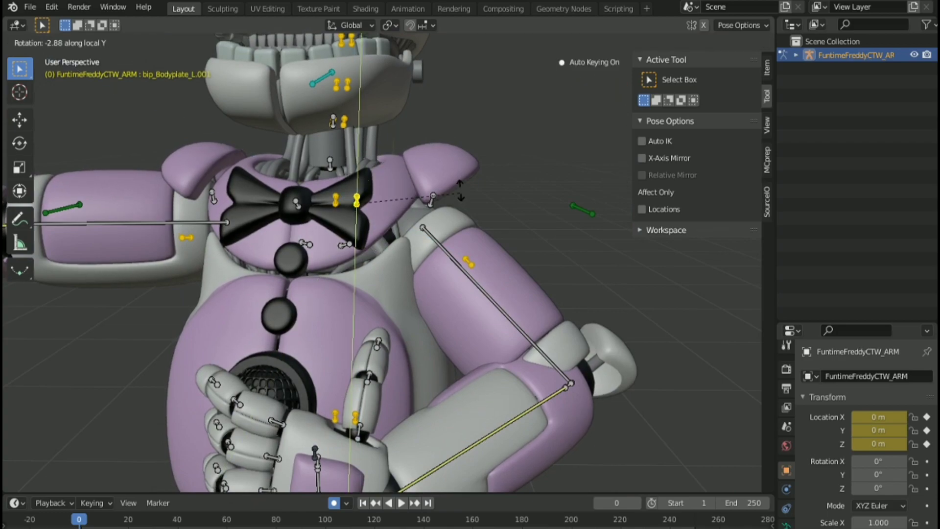
pyautogui.click(485, 219)
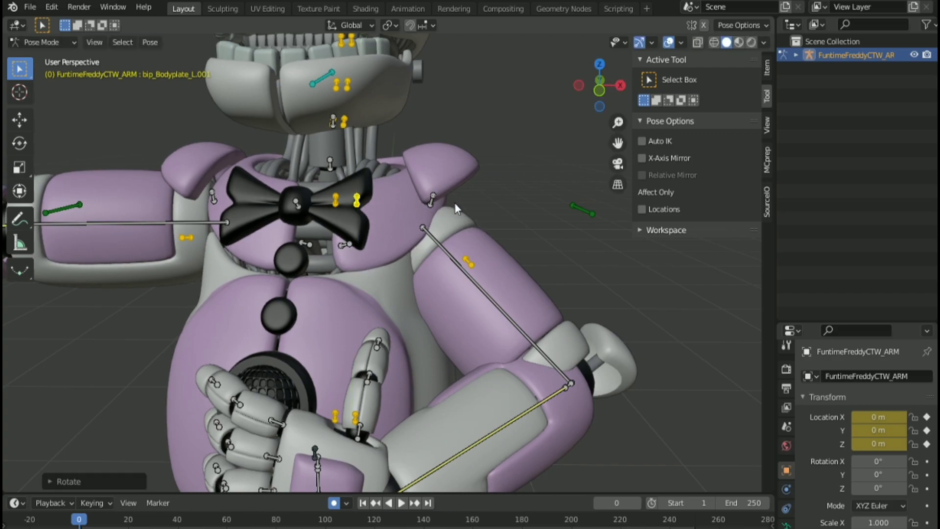
# Rotate the left shoulder pad bone about 17° around its local Y axis.
pyautogui.click(432, 199)
pyautogui.press('r')
pyautogui.press('x')
pyautogui.press('x')
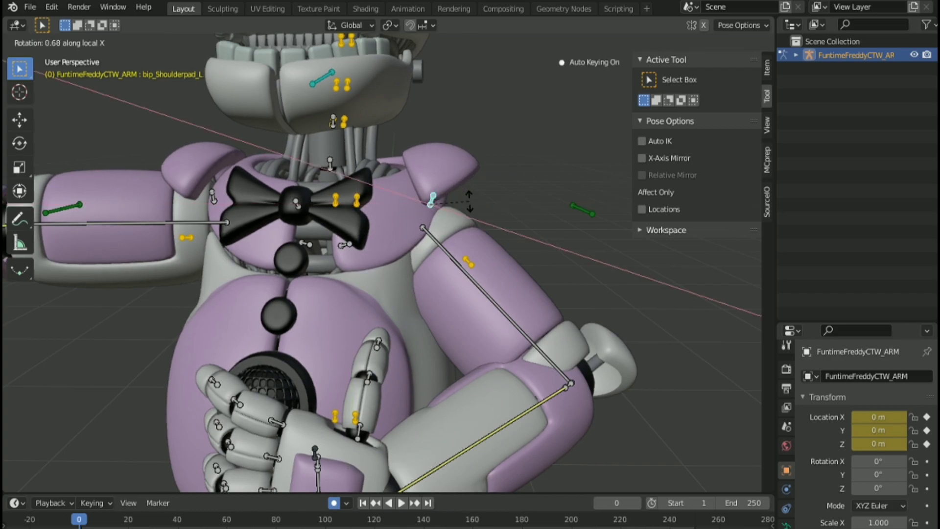
pyautogui.press('z')
pyautogui.press('z')
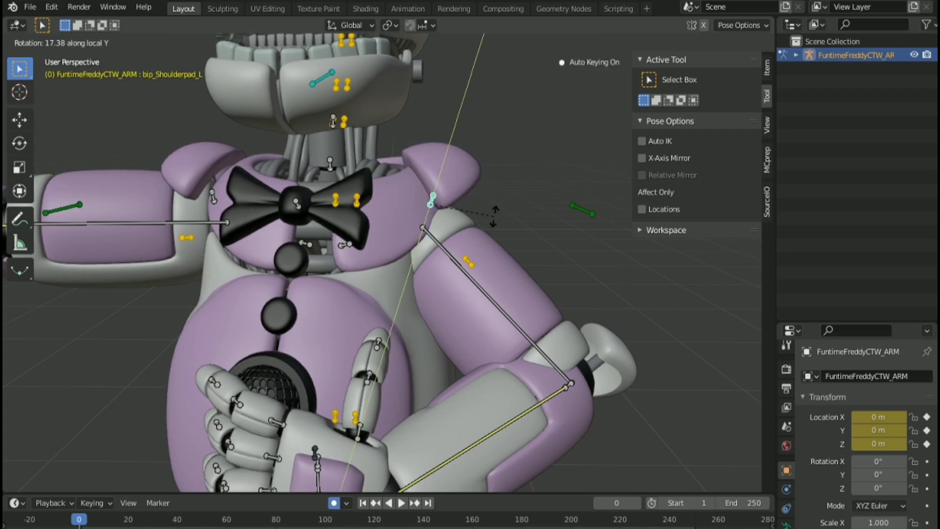
pyautogui.press('Escape')
# Move the left elbow control Ik_Arm_L slightly downward to adjust the bend of the arm.
pyautogui.click(571, 207)
pyautogui.press('g')
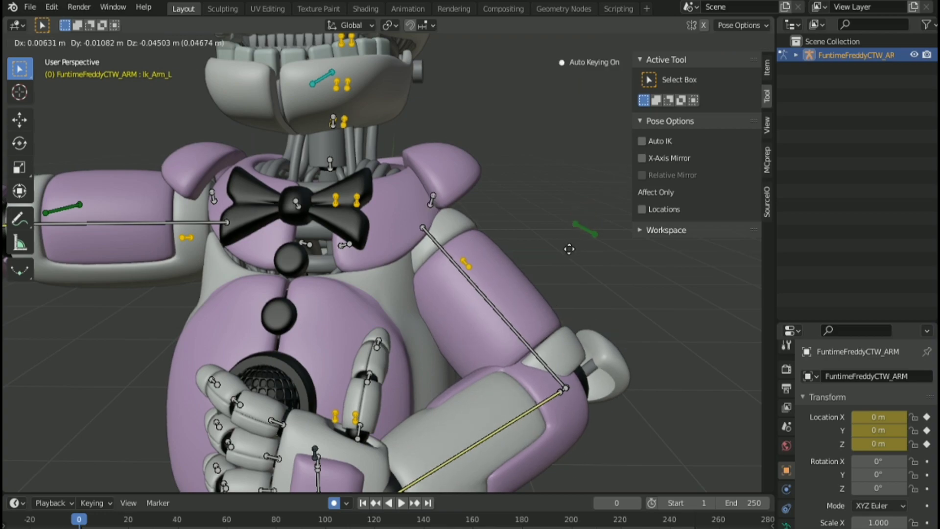
pyautogui.click(549, 258)
# Bend the right arm by moving the Ik_Hand_R control down and back toward the hip.
pyautogui.scroll(-4, 274, 294)
pyautogui.keyDown('shift'); pyautogui.moveTo(274, 293); pyautogui.dragTo(500, 279, button='middle'); pyautogui.keyUp('shift')
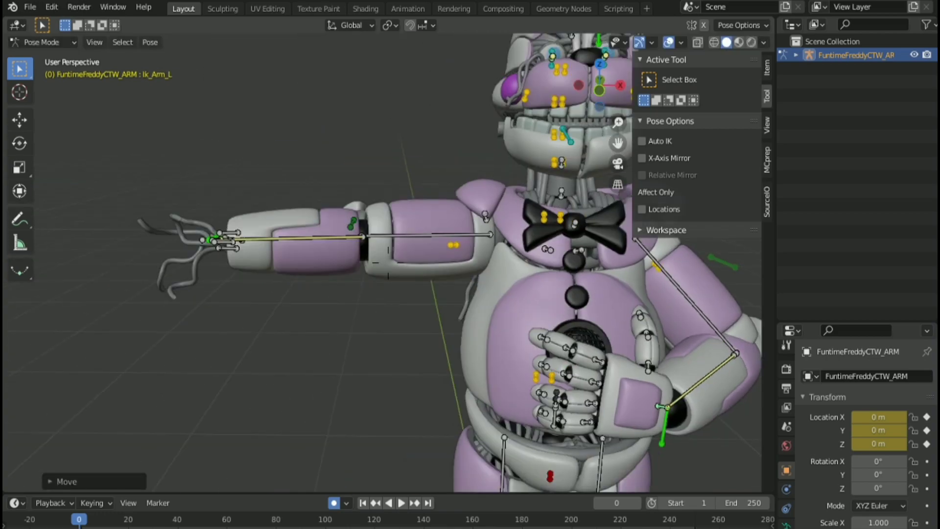
pyautogui.moveTo(294, 274); pyautogui.dragTo(336, 269, button='middle')
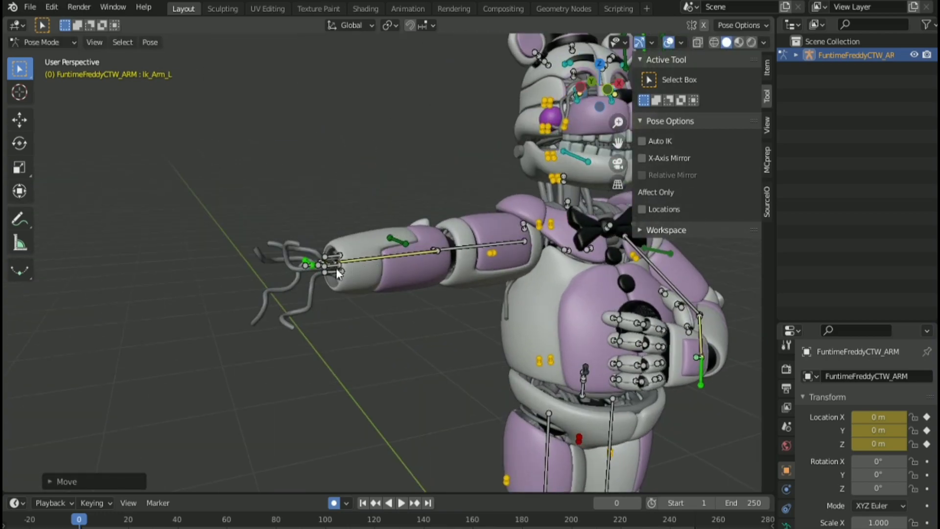
pyautogui.click(310, 260)
pyautogui.press('g')
pyautogui.click(398, 281)
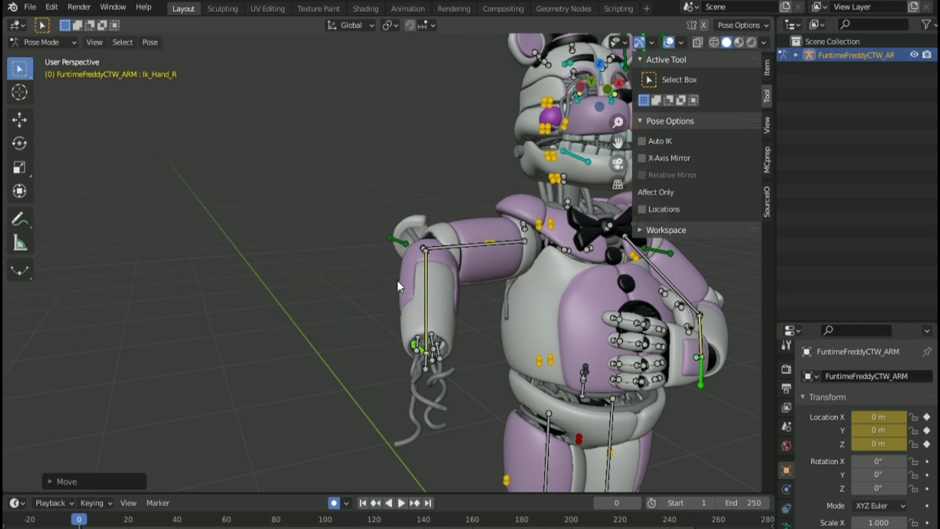
pyautogui.moveTo(397, 281); pyautogui.dragTo(363, 284, button='middle')
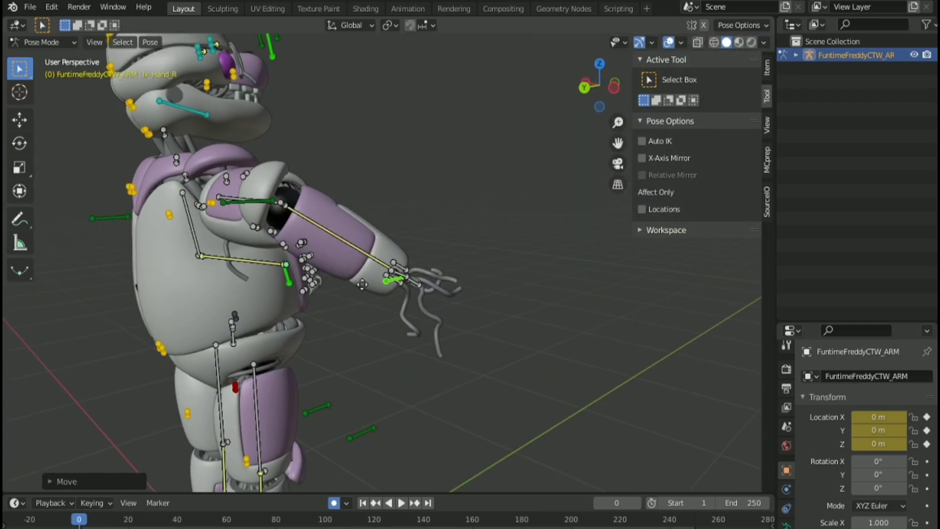
pyautogui.press('g')
pyautogui.click(245, 381)
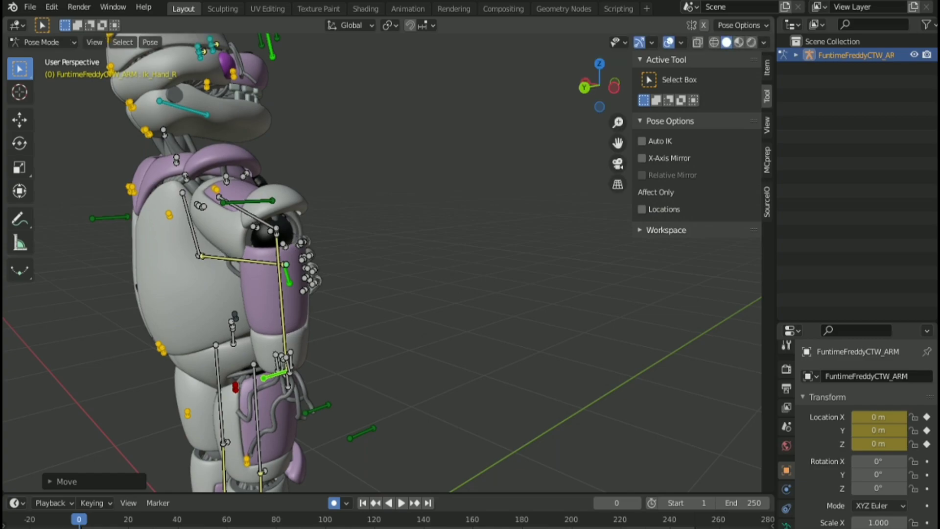
# Move the right elbow control Ik_Arm_R down and inward so the elbow drops closer to the torso.
pyautogui.hotkey('shift', '`')
pyautogui.press('w')
pyautogui.press('d')
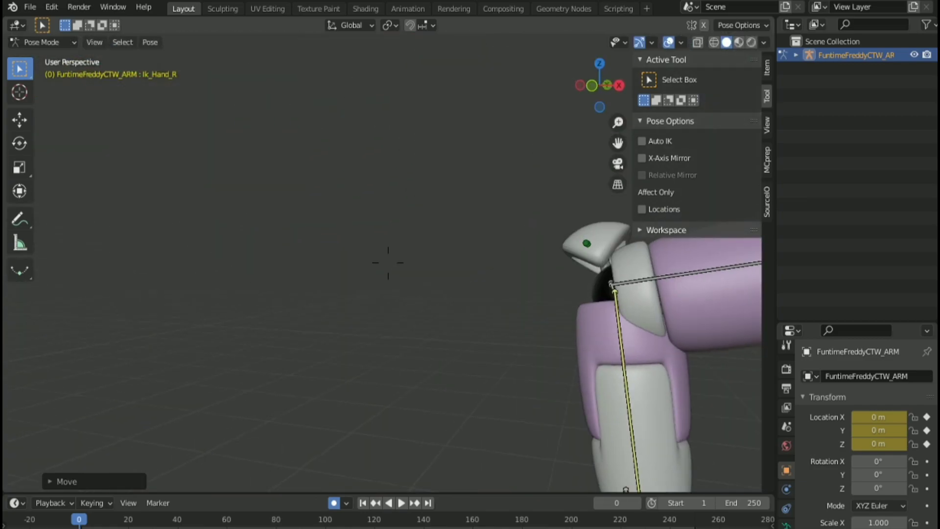
pyautogui.moveTo(388, 262); pyautogui.dragTo(361, 226, button='middle')
pyautogui.click(342, 214)
pyautogui.press('g')
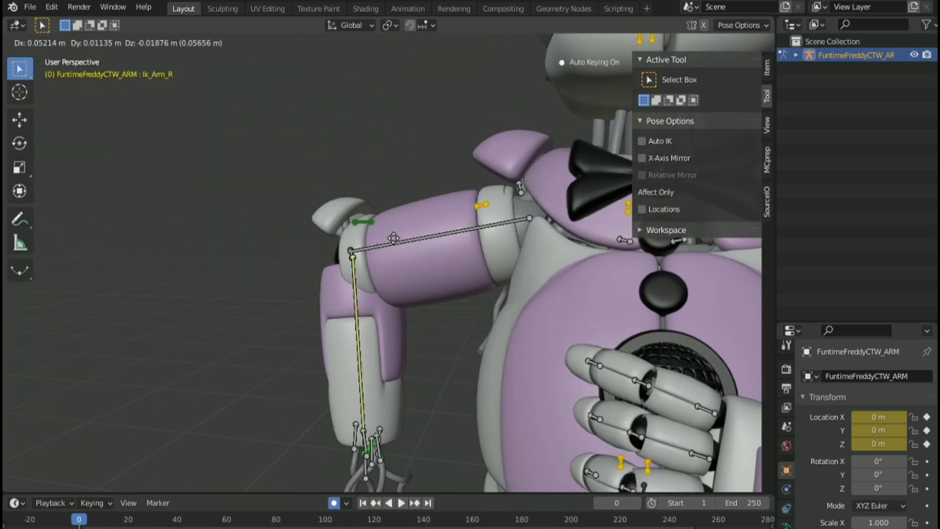
pyautogui.click(381, 422)
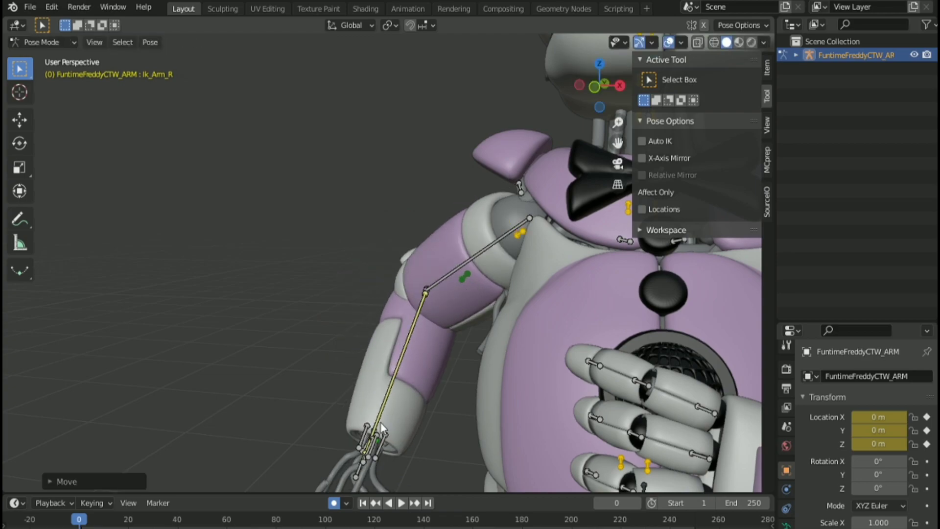
# Shift the Ik_Hand_R control outward so the right forearm hangs farther from the body.
pyautogui.press('a')
pyautogui.press('s')
pyautogui.click(388, 262)
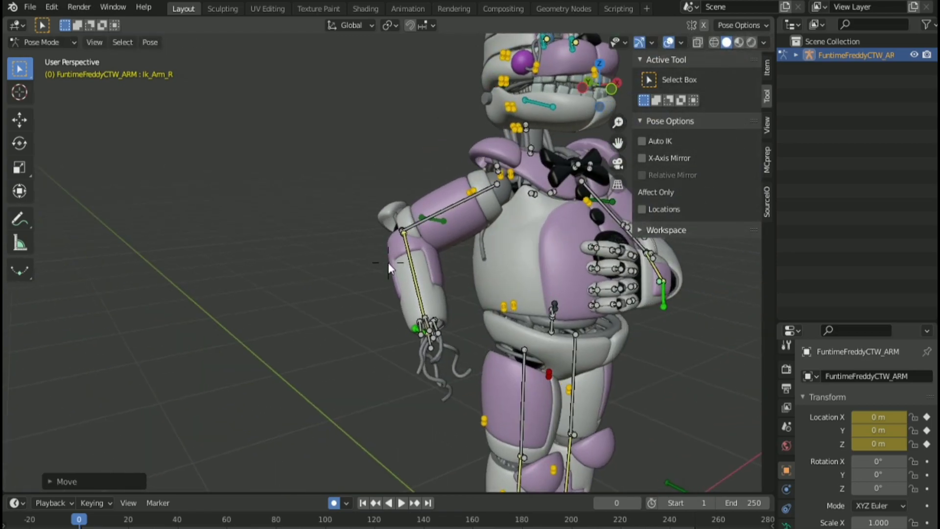
pyautogui.click(409, 328)
pyautogui.press('g')
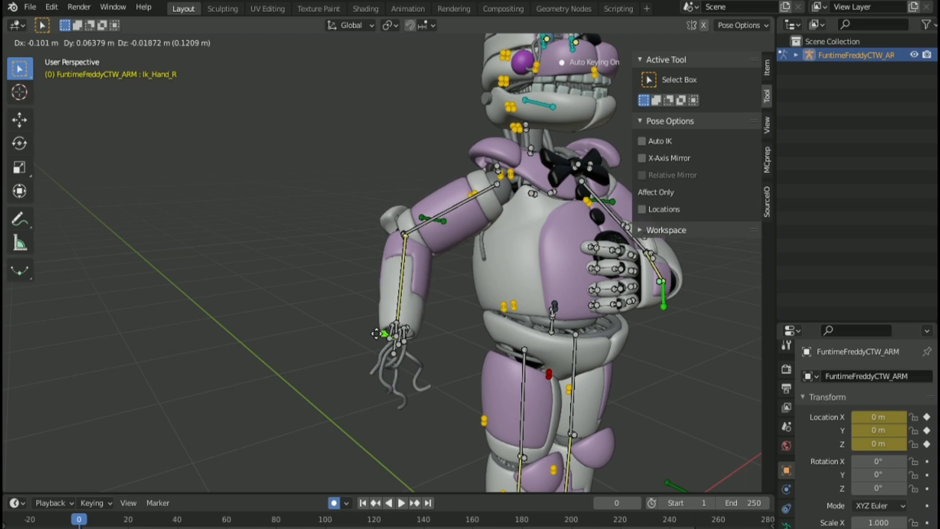
pyautogui.click(419, 271)
pyautogui.press('g')
pyautogui.click(405, 251)
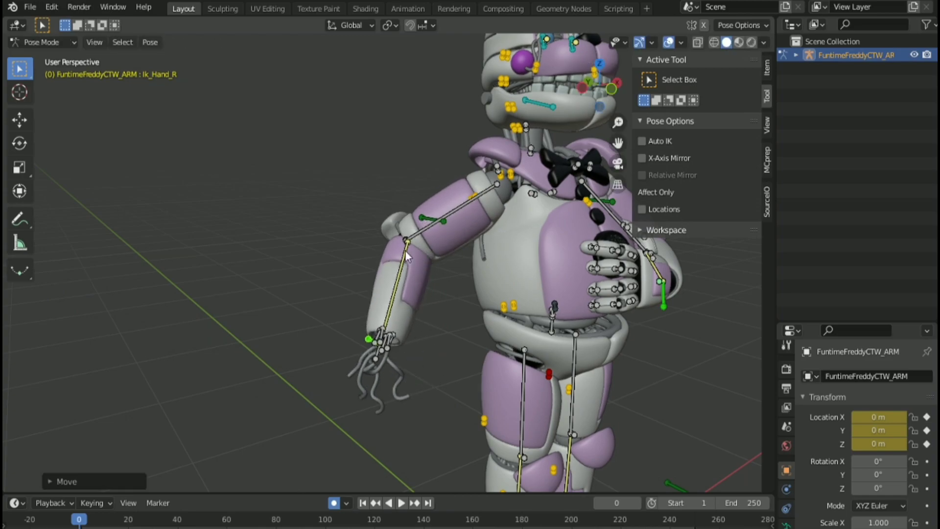
# Tilt the head upward by rotating bip_Head about -9° around its local X axis.
pyautogui.hotkey('shift', '`')
pyautogui.press('s')
pyautogui.press('s')
pyautogui.press('d')
pyautogui.press('w')
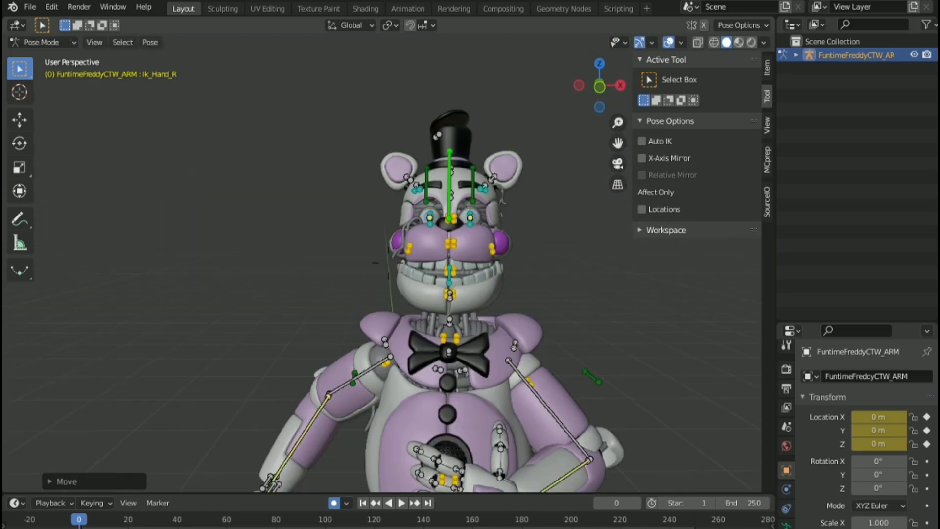
pyautogui.press('d')
pyautogui.press('w')
pyautogui.click(429, 266)
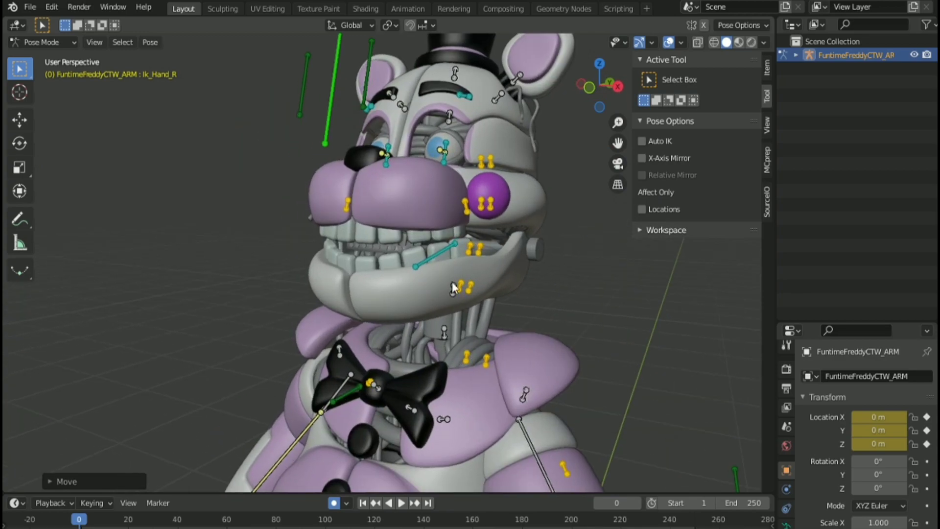
pyautogui.click(452, 291)
pyautogui.press('r')
pyautogui.press('x')
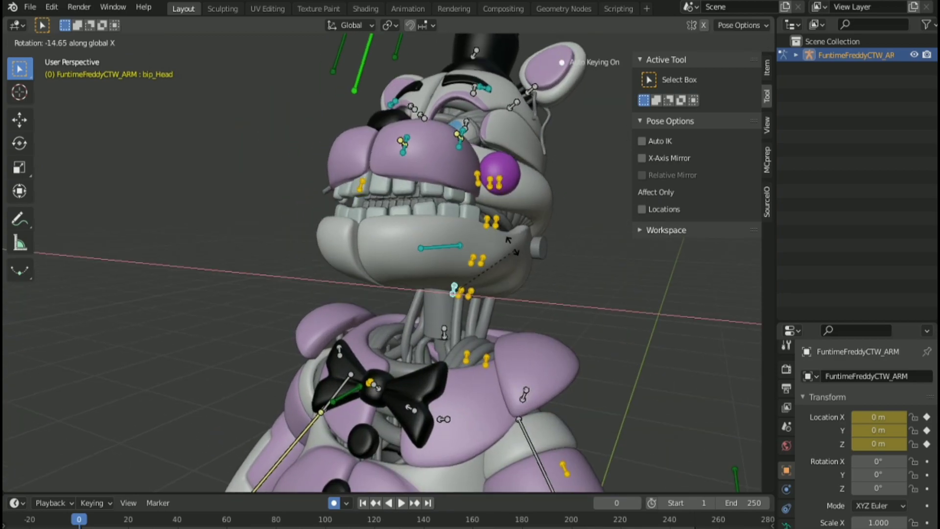
pyautogui.press('x')
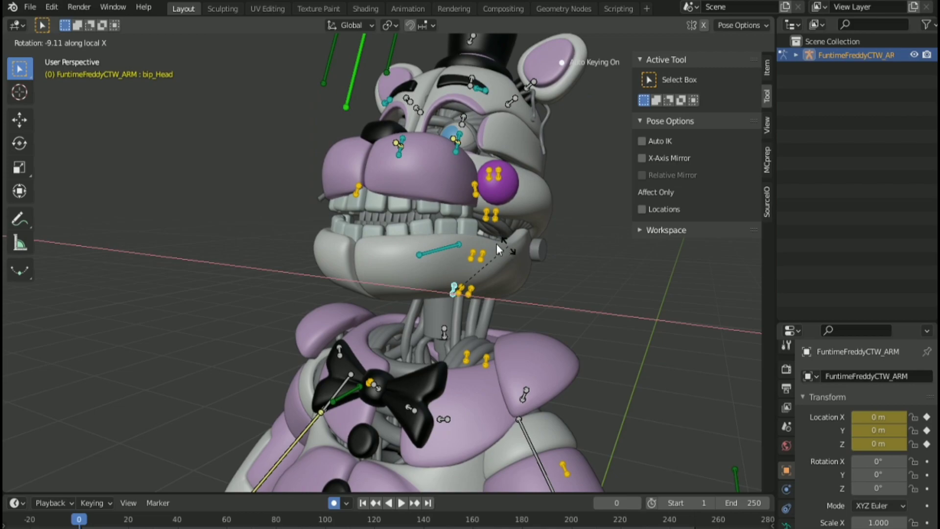
pyautogui.click(496, 245)
# Open the mouth wide by rotating the Jaw bone around its local X axis.
pyautogui.click(448, 248)
pyautogui.press('r')
pyautogui.press('x')
pyautogui.press('x')
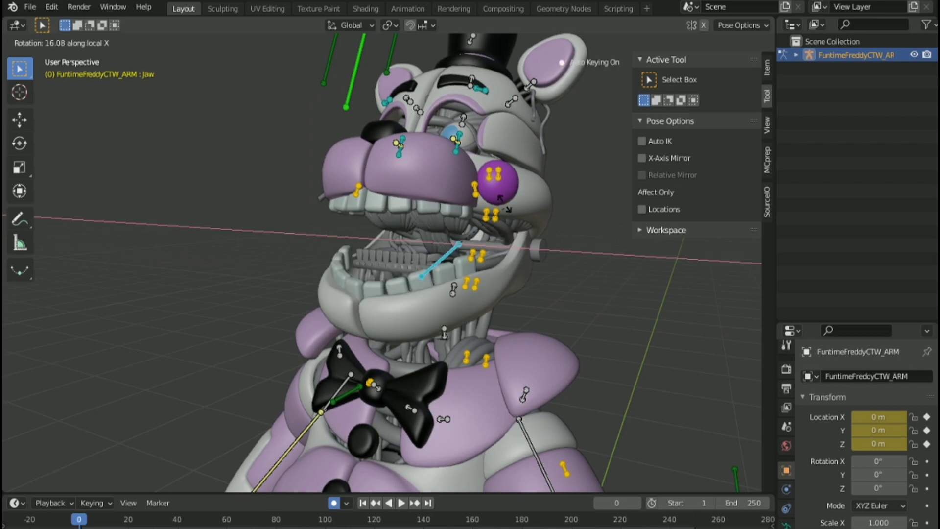
pyautogui.click(486, 272)
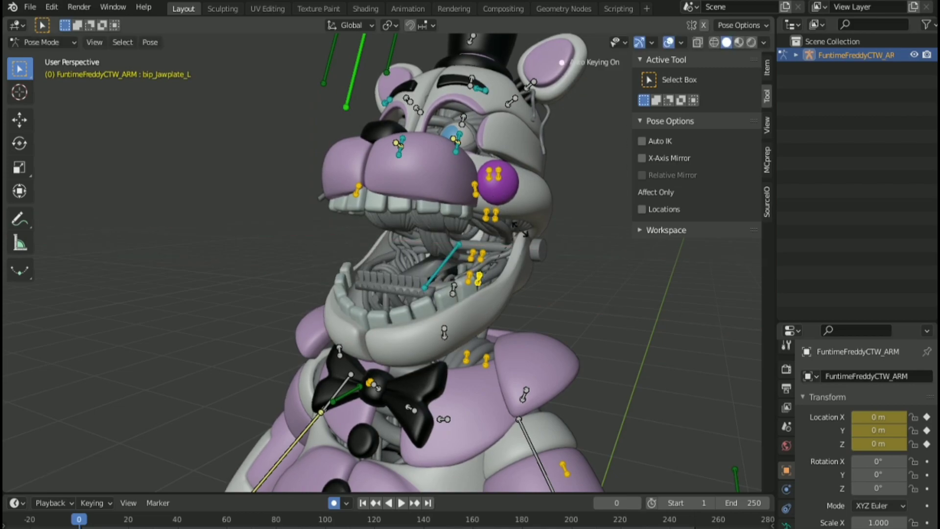
# Try rotating the left jaw plate around its local X axis and around its local Y axis.
pyautogui.press('r')
pyautogui.press('x')
pyautogui.press('x')
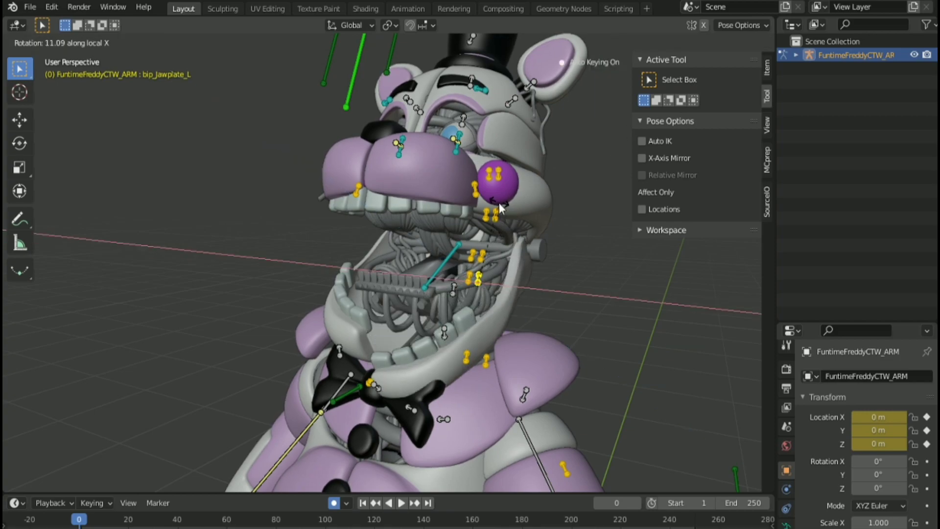
pyautogui.rightClick(499, 203)
pyautogui.press('r')
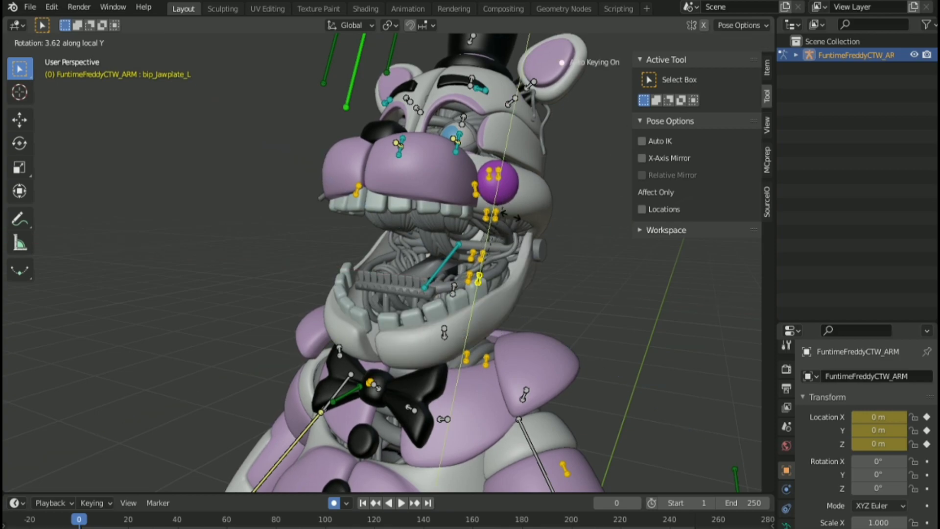
pyautogui.click(516, 224)
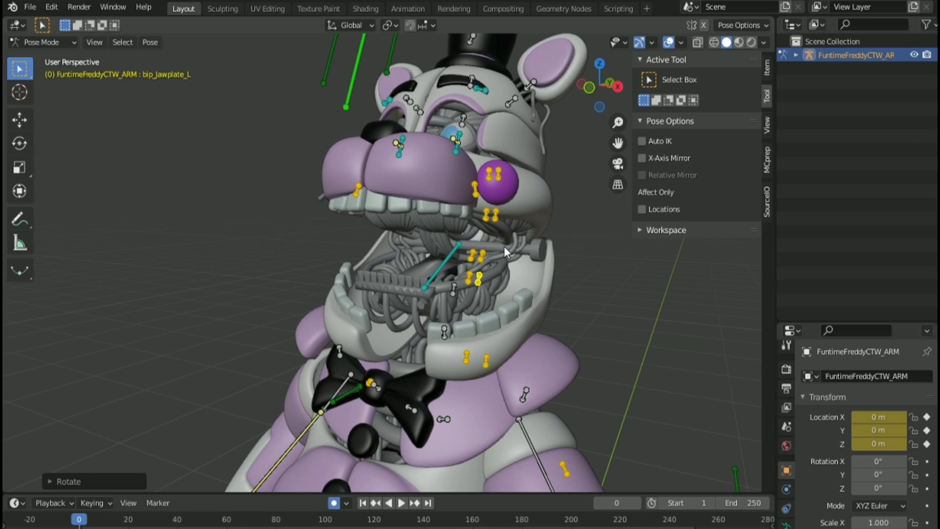
pyautogui.hotkey('ctrl', 'z')
# Swing the left face plates open together, from jaw plate to upper plate, by rotating them around their local Y axes.
pyautogui.click(481, 256)
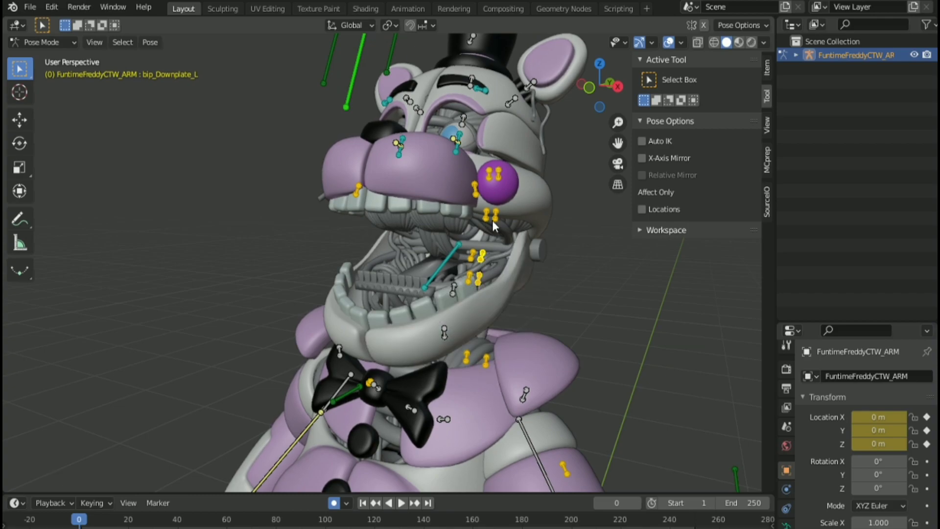
pyautogui.click(496, 180)
pyautogui.click(498, 178)
pyautogui.press('r')
pyautogui.press('y')
pyautogui.press('y')
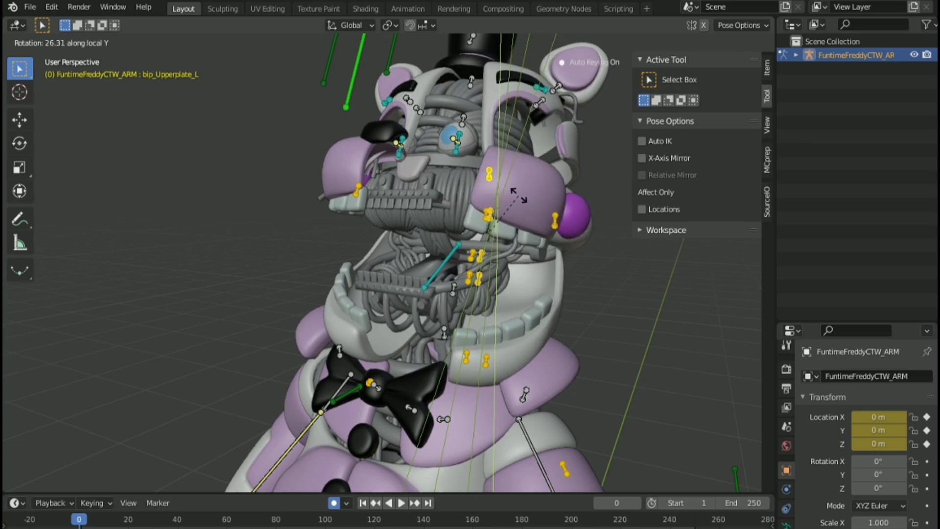
pyautogui.click(521, 200)
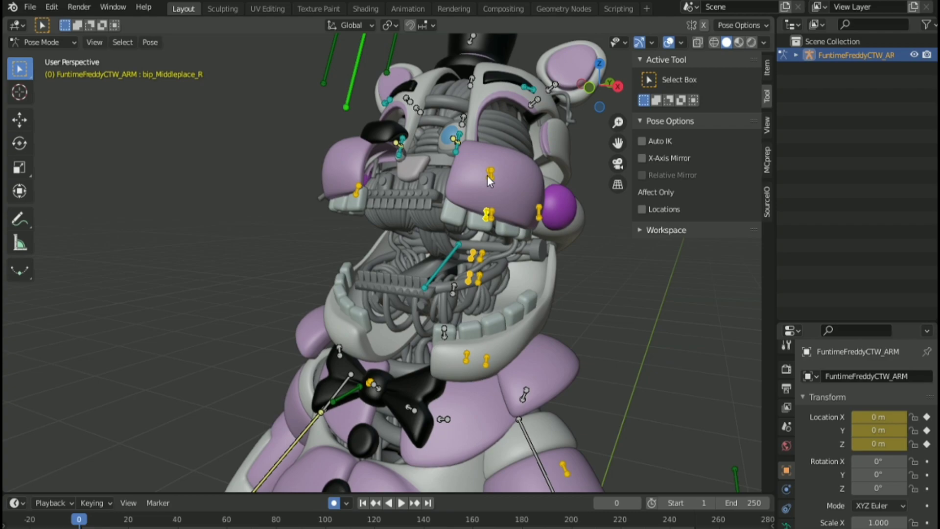
# Swing the matching right face plates open together by rotating them the opposite way around their local Y axes.
pyautogui.click(499, 197)
pyautogui.press('r')
pyautogui.press('y')
pyautogui.press('y')
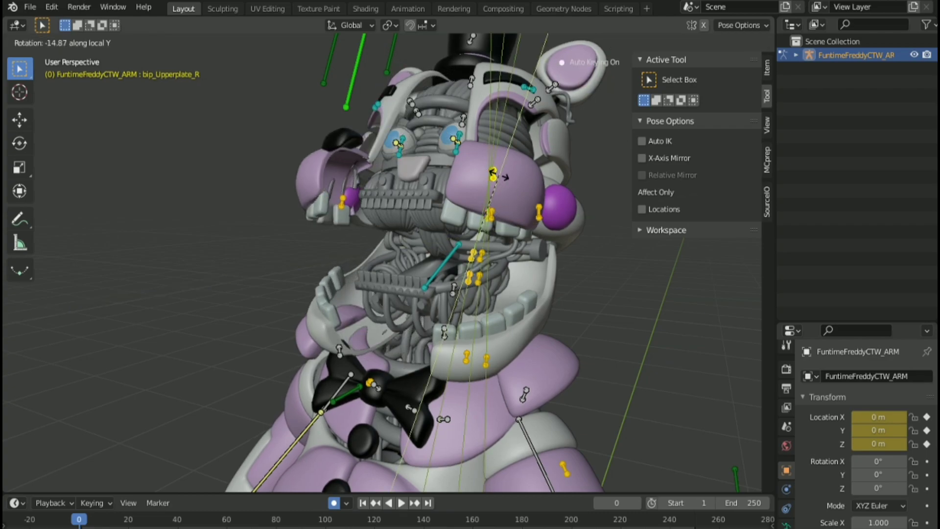
pyautogui.click(489, 187)
# Raise the left jaw plate by rotating bip_Jawplate_L about -11° around its local X axis.
pyautogui.moveTo(260, 313); pyautogui.dragTo(324, 319, button='middle')
pyautogui.scroll(3, 324, 319)
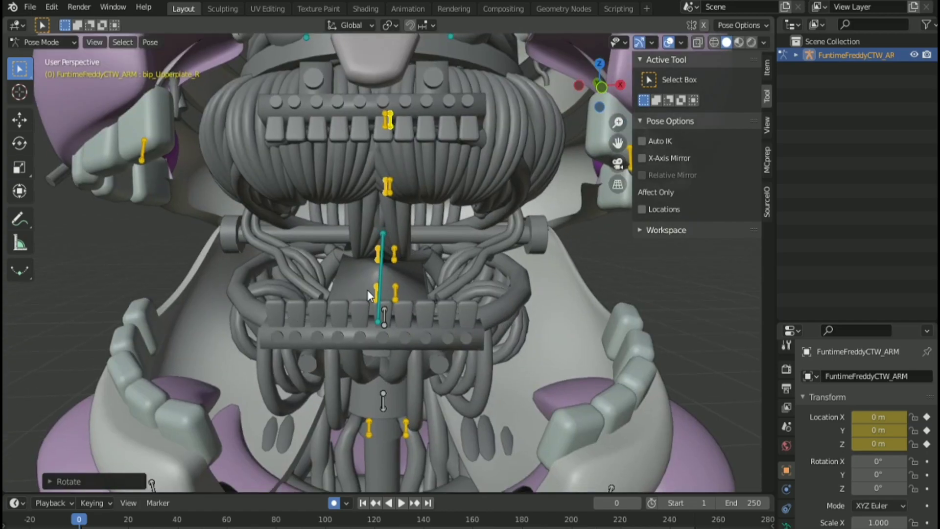
pyautogui.click(373, 290)
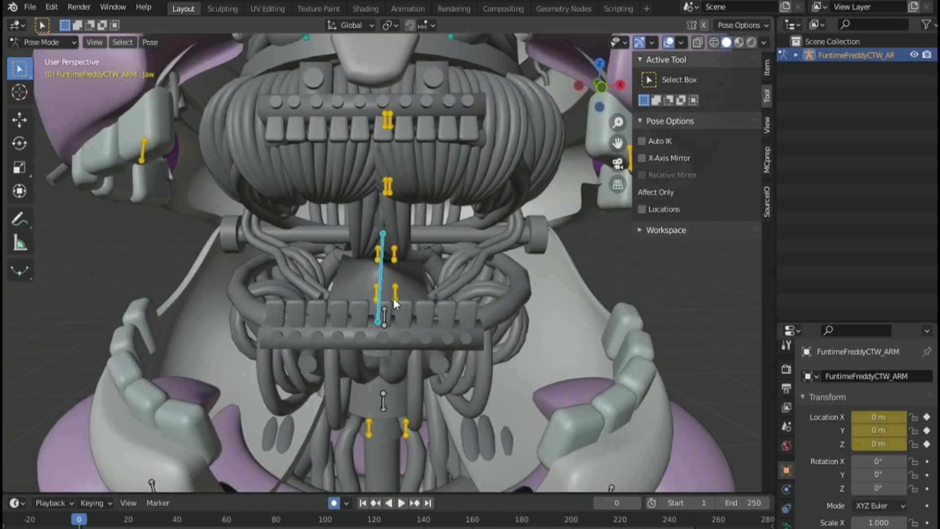
pyautogui.click(393, 296)
pyautogui.press('r')
pyautogui.press('x')
pyautogui.press('x')
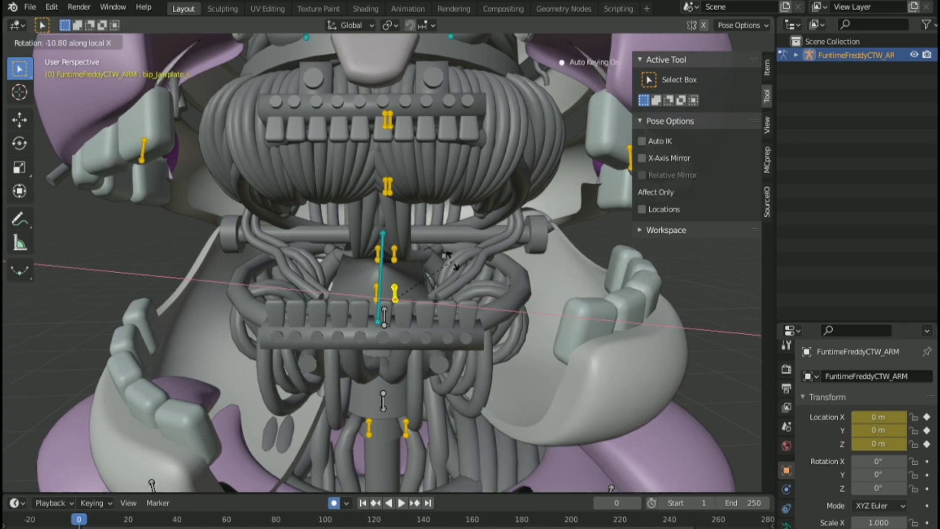
pyautogui.click(450, 260)
# Raise the right jaw plate by rotating bip_Jawplate_R around its local X axis to match the left side.
pyautogui.click(374, 293)
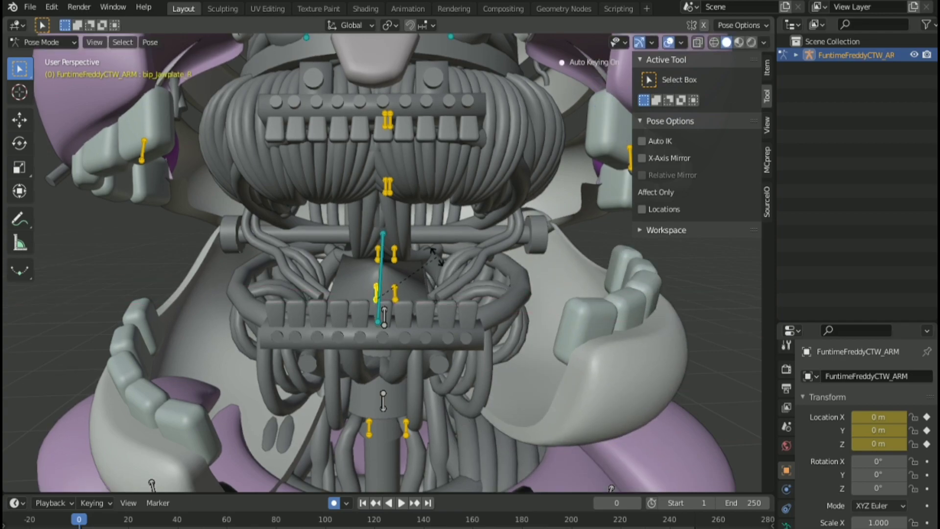
pyautogui.press('r')
pyautogui.press('x')
pyautogui.press('x')
pyautogui.click(433, 251)
pyautogui.hotkey('shift', '`')
pyautogui.press('s')
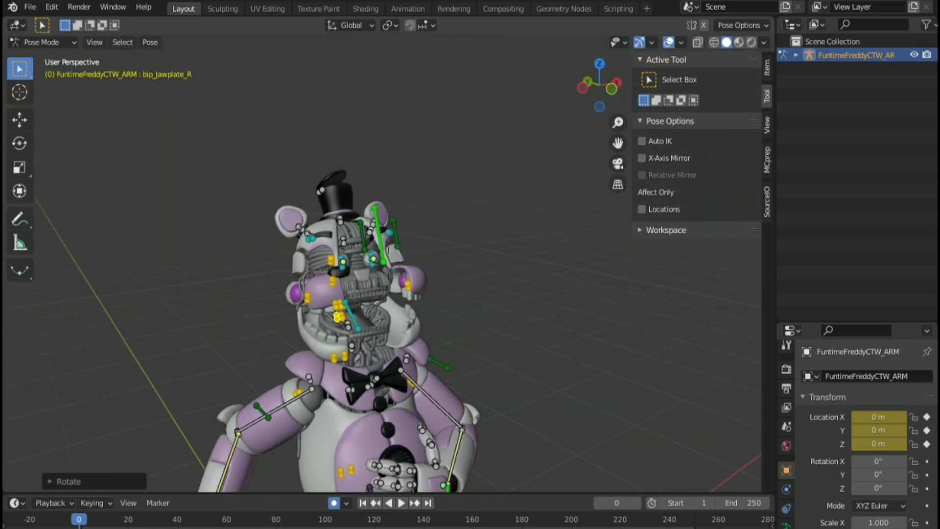
# Move the main eye-target control bone in front of the face toward the character's right to turn the gaze.
pyautogui.click(357, 261)
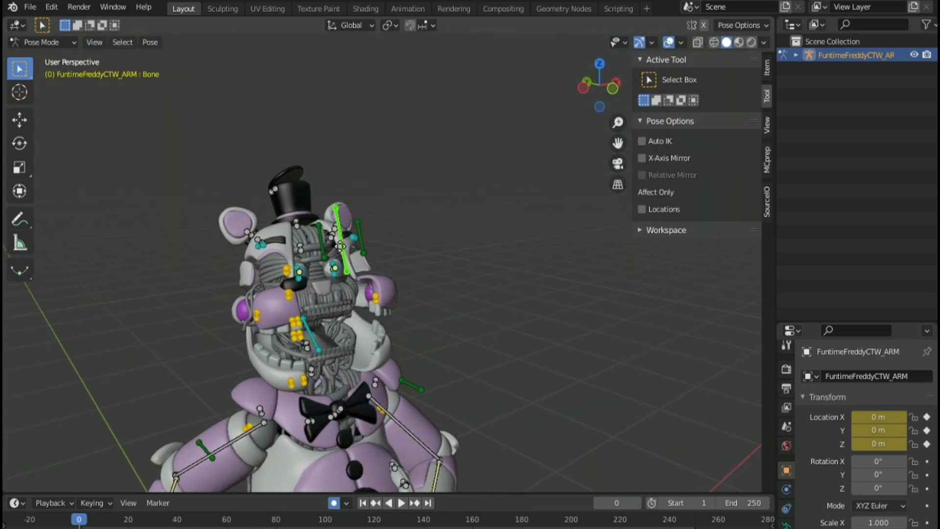
pyautogui.press('g')
pyautogui.click(321, 249)
pyautogui.scroll(1, 366, 276)
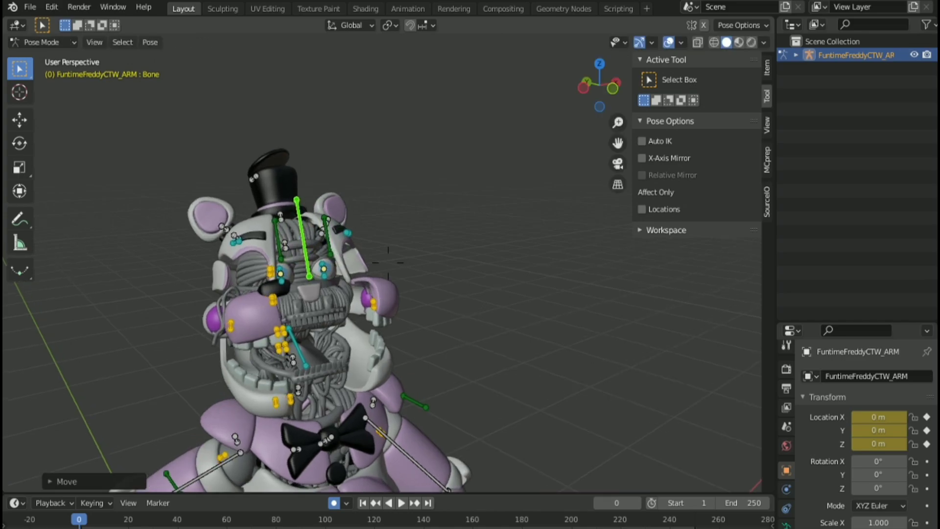
# Turn the left ear slightly by rotating bip_Ear_0_L in the negative direction around the global Z axis.
pyautogui.moveTo(431, 267); pyautogui.dragTo(384, 263, button='middle')
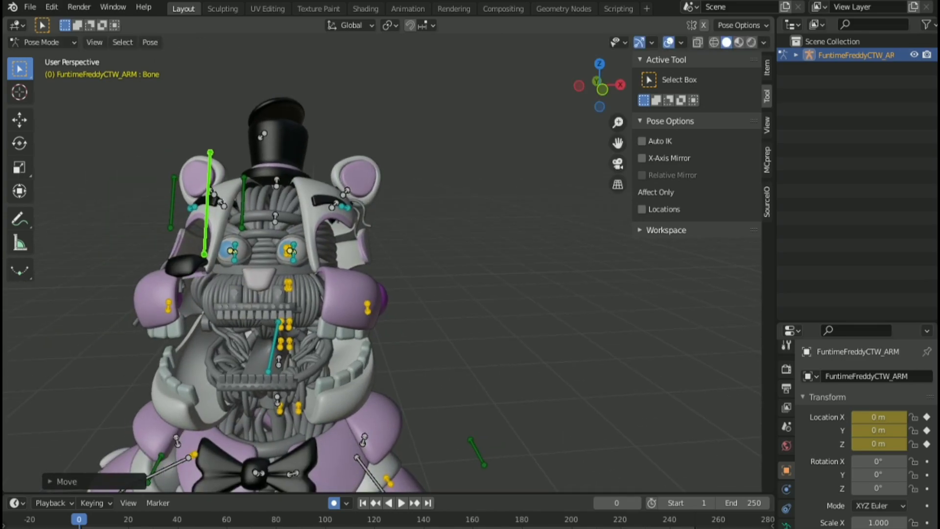
pyautogui.scroll(-1, 366, 237)
pyautogui.press('r')
pyautogui.press('z')
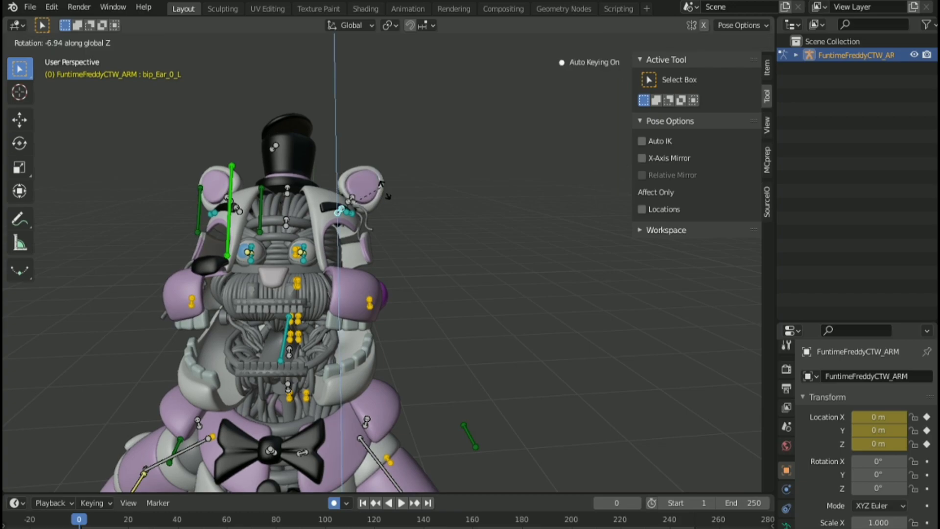
pyautogui.click(395, 196)
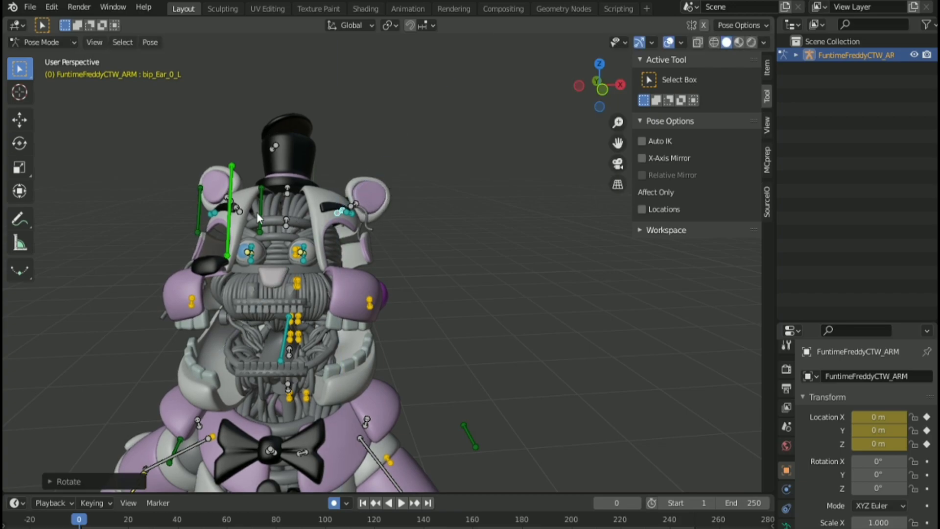
# Rotate the right ear bone bip_Ear_0_R about 5° around its local Z axis and tilt it slightly around X.
pyautogui.click(240, 211)
pyautogui.press('r')
pyautogui.press('z')
pyautogui.press('z')
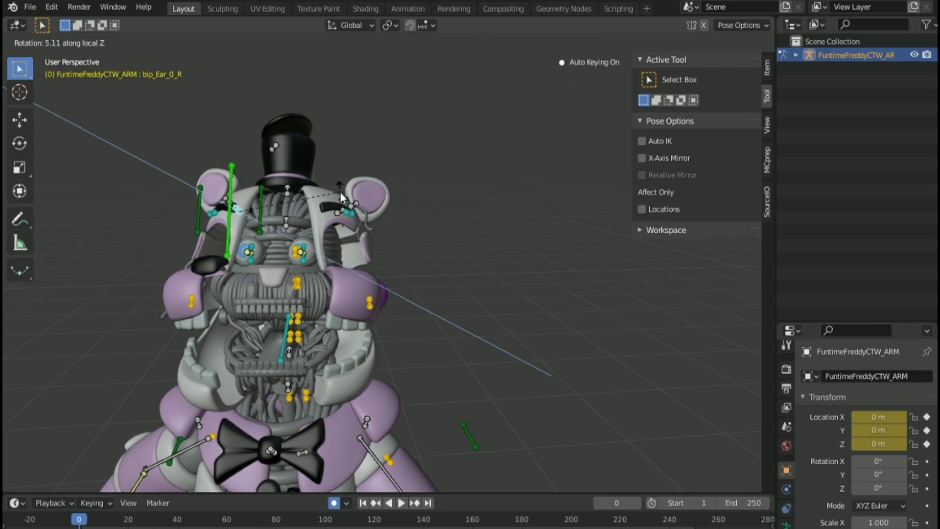
pyautogui.click(340, 192)
pyautogui.press('r')
pyautogui.press('x')
pyautogui.click(351, 214)
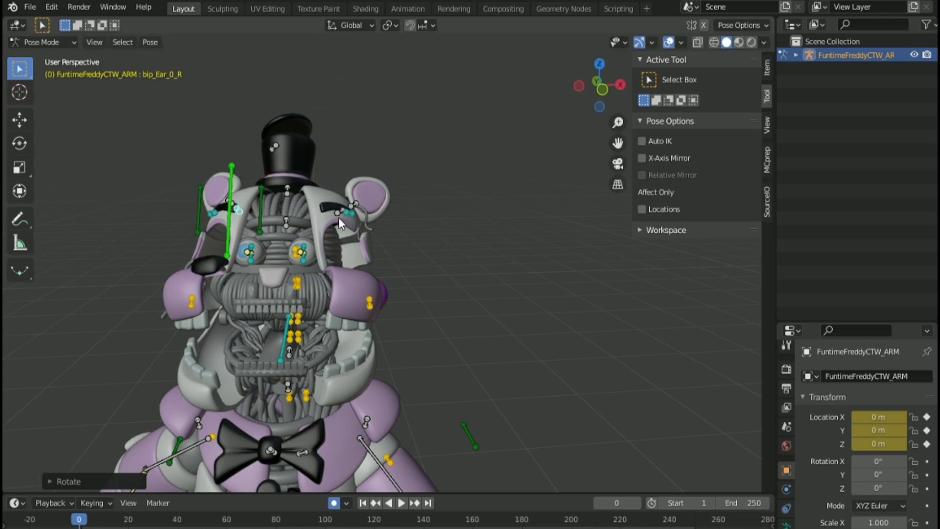
# Tilt the left ear by rotating bip_Ear_0_L about -8° around its local X axis.
pyautogui.press('r')
pyautogui.press('x')
pyautogui.press('x')
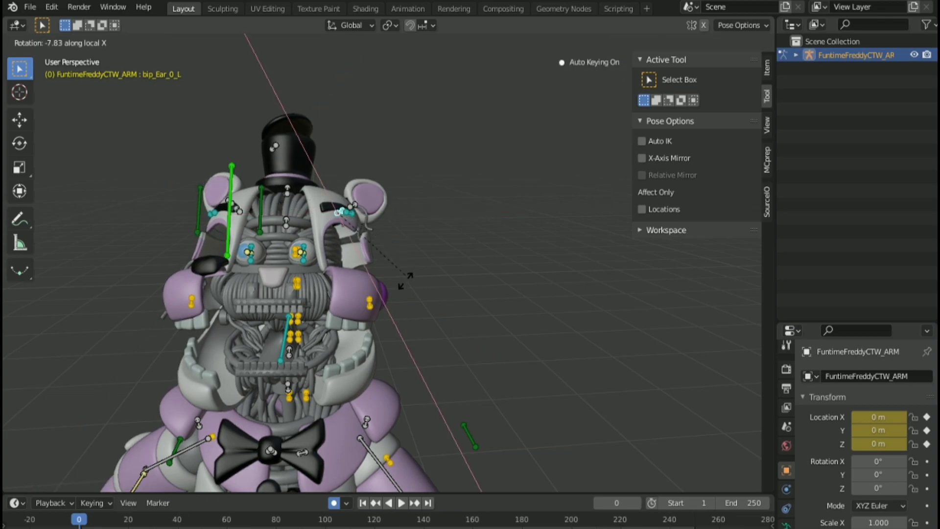
pyautogui.click(404, 280)
# Lower the body by moving the hip bone bip_spine_0.001 down along the global Z axis so the knees bend.
pyautogui.scroll(-3, 216, 316)
pyautogui.moveTo(216, 315); pyautogui.dragTo(388, 259, button='middle')
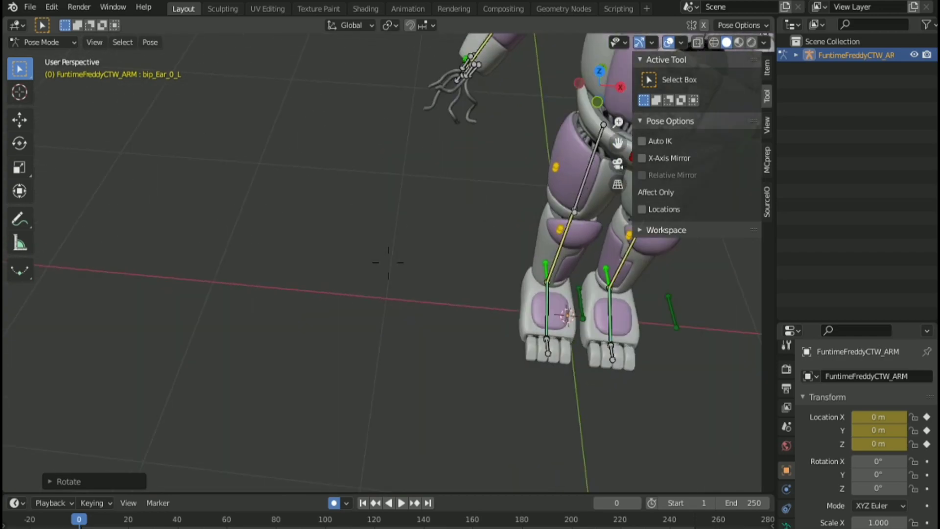
pyautogui.moveTo(314, 259); pyautogui.dragTo(388, 262, button='middle')
pyautogui.scroll(3, 388, 263)
pyautogui.scroll(-2, 387, 262)
pyautogui.click(392, 200)
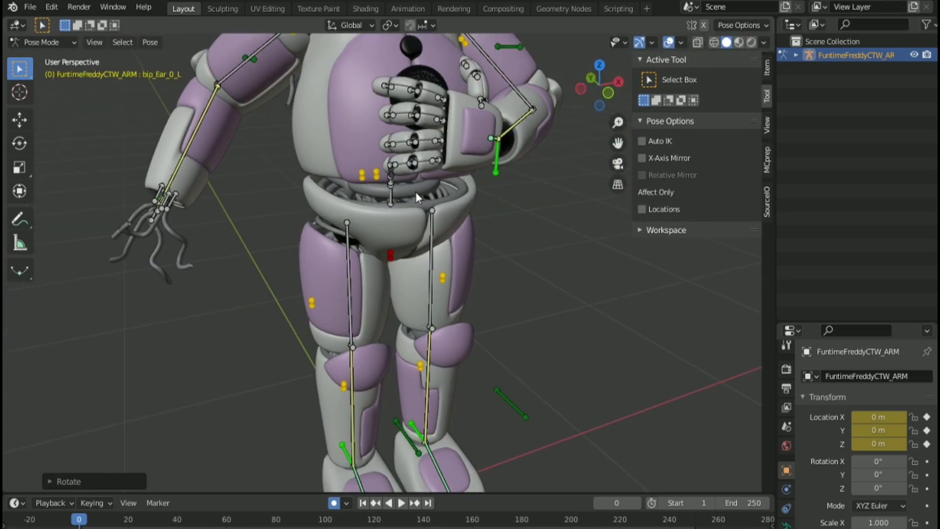
pyautogui.press('g')
pyautogui.press('z')
pyautogui.click(416, 207)
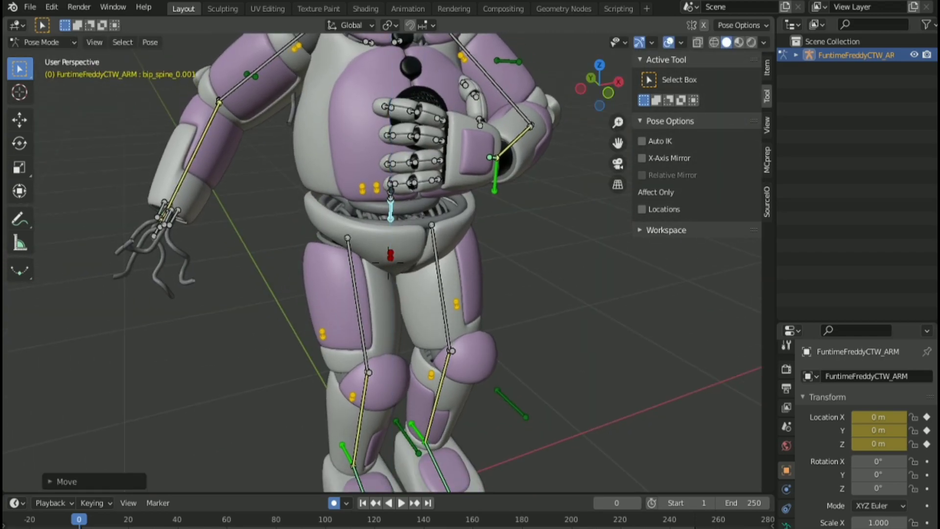
# Rotate the right foot control Ik_Foot_R about -11° around global Z and move it outward along the X axis.
pyautogui.scroll(-2, 389, 263)
pyautogui.scroll(1, 388, 263)
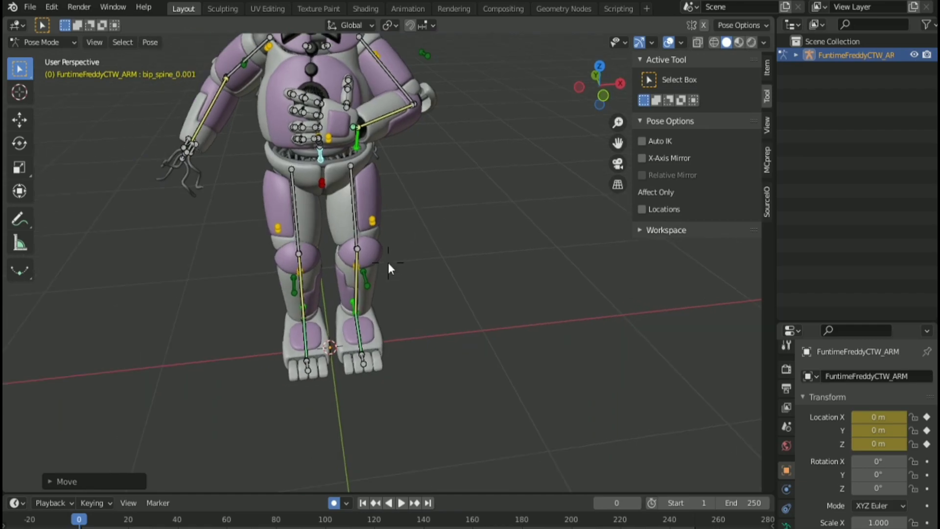
pyautogui.click(303, 312)
pyautogui.moveTo(386, 256); pyautogui.dragTo(307, 337, button='middle')
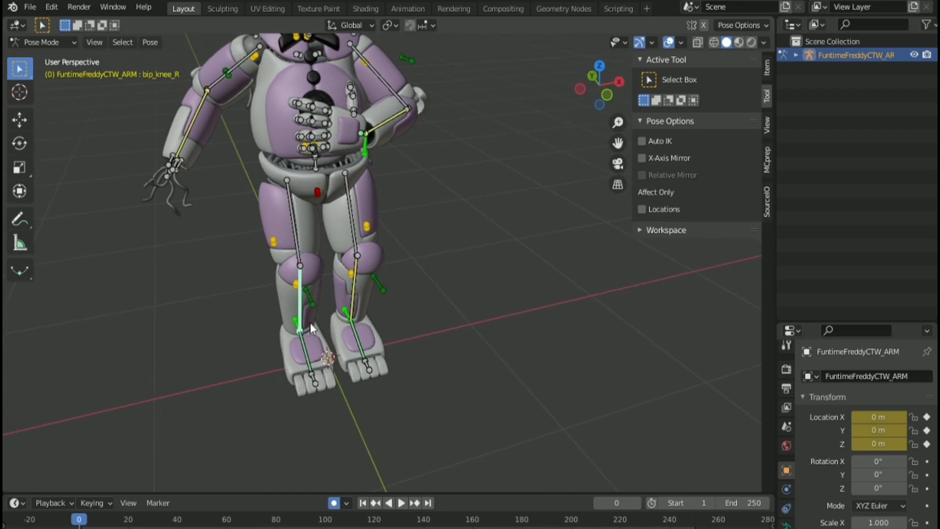
pyautogui.press('z')
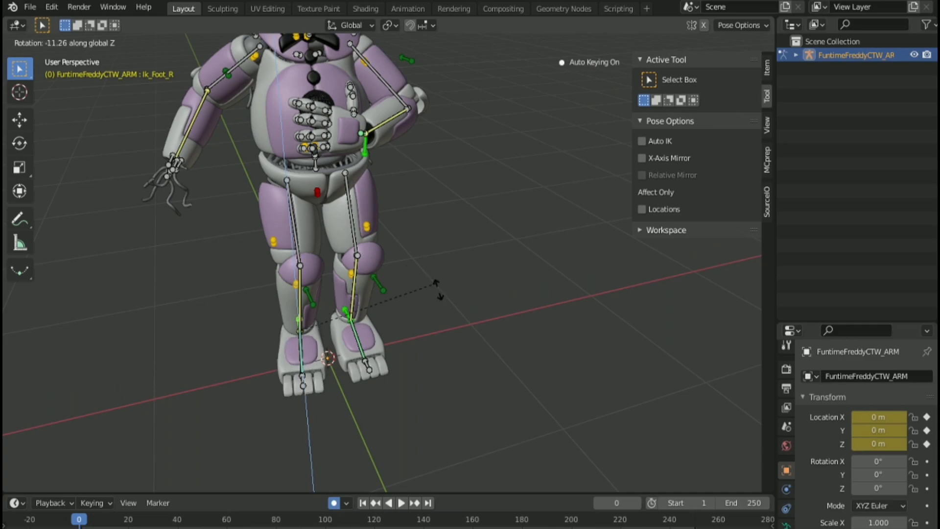
pyautogui.click(437, 299)
pyautogui.press('g')
pyautogui.press('x')
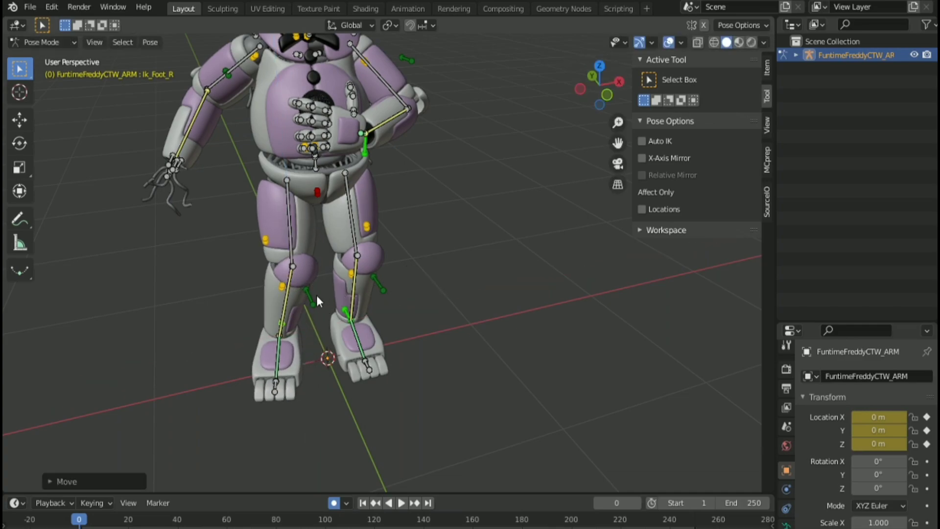
# Move the right knee target Ik_Leg_R about -0.15 m along the global X axis to point the knee over the foot.
pyautogui.click(316, 295)
pyautogui.press('g')
pyautogui.press('x')
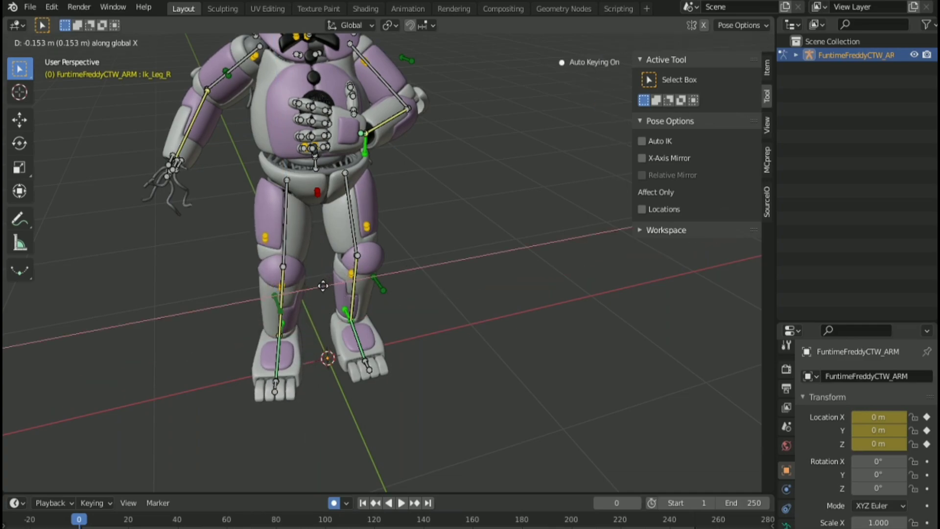
pyautogui.click(323, 286)
# Frame the full figure in the viewport and turn off the overlays to hide the bones and grid.
pyautogui.moveTo(323, 285); pyautogui.dragTo(388, 262, button='middle')
pyautogui.scroll(-3, 388, 263)
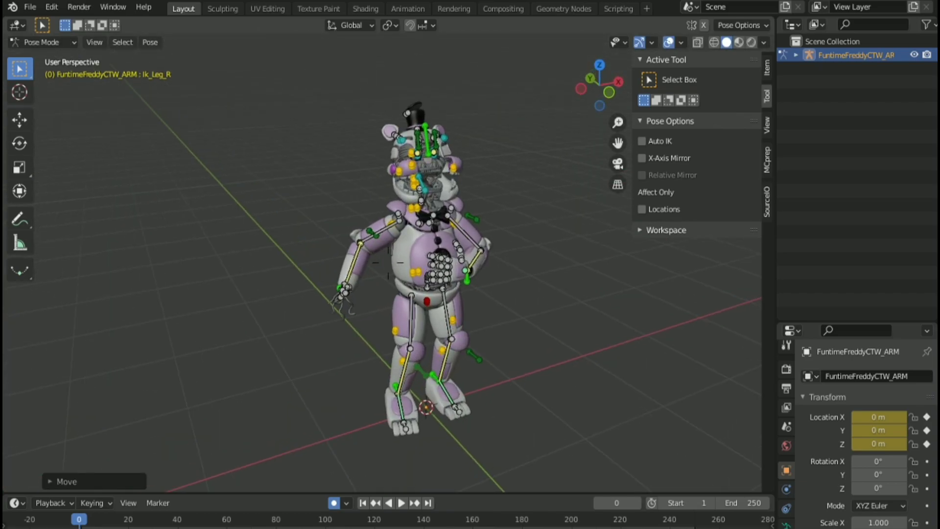
pyautogui.press('w')
pyautogui.press('d')
pyautogui.press('a')
pyautogui.click(575, 123)
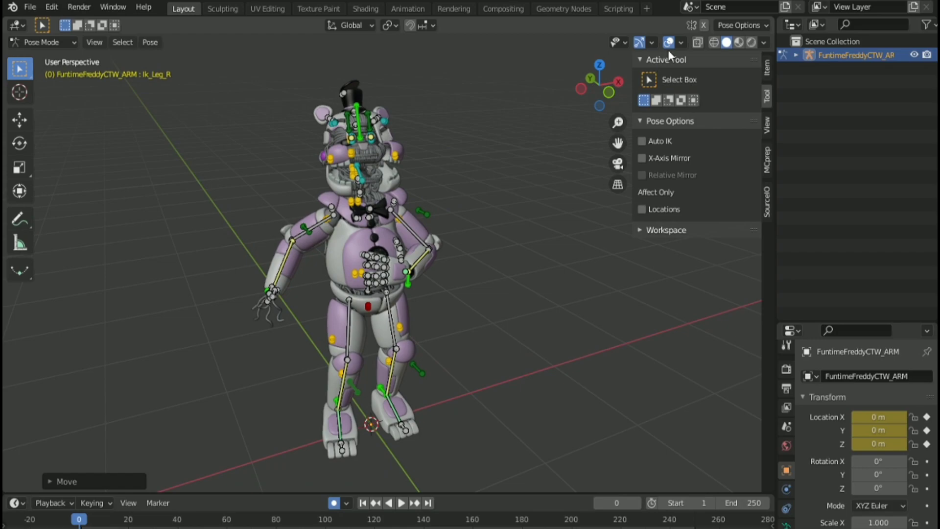
pyautogui.click(669, 43)
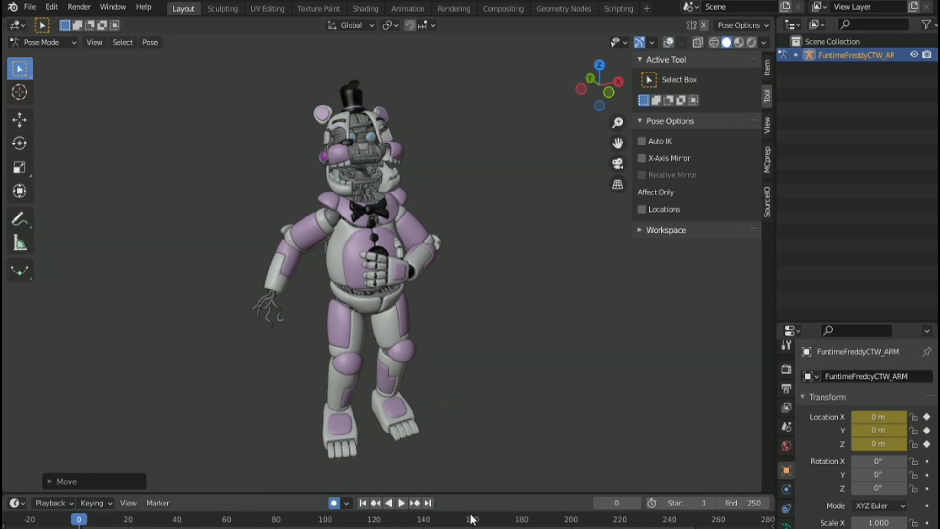